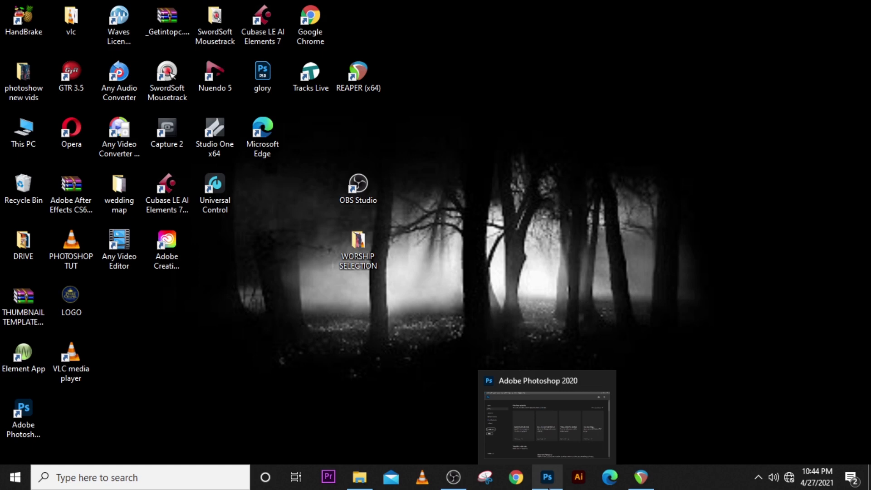
# Step: Open the headphones image 960x0.jpg from File Explorer in Photoshop
pyautogui.click(548, 479)
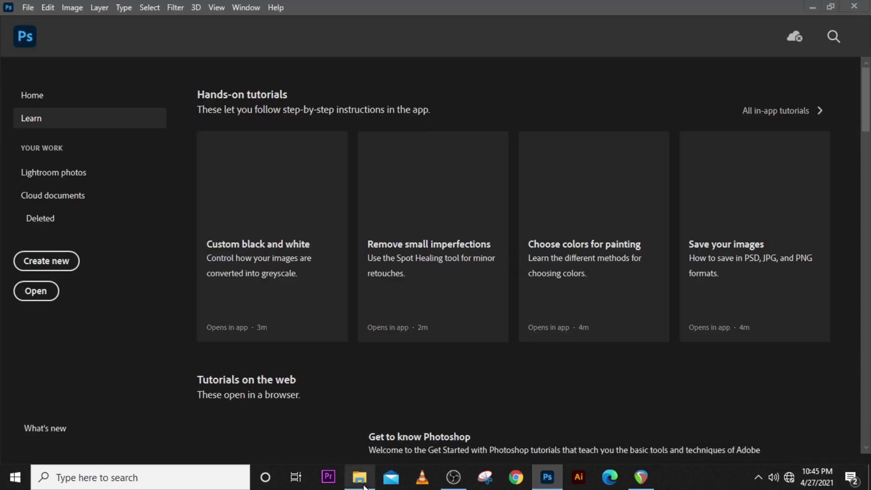
pyautogui.click(359, 477)
pyautogui.moveTo(211, 157); pyautogui.dragTo(472, 258)
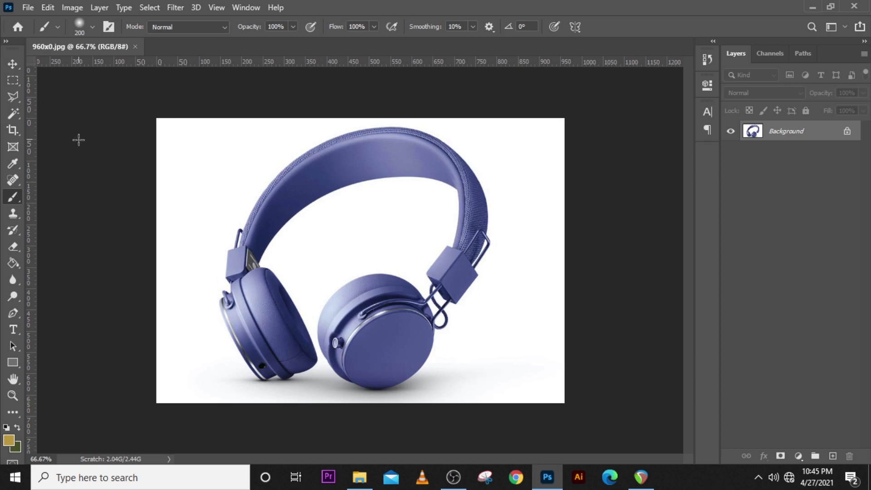
# Step: Duplicate the Background layer and select the headphones on the copy with the Select Subject quick action
pyautogui.click(252, 10)
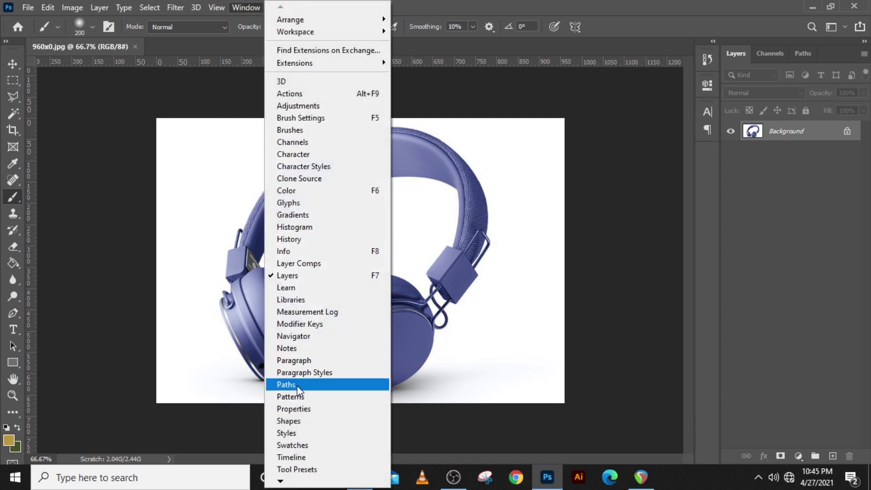
pyautogui.click(295, 407)
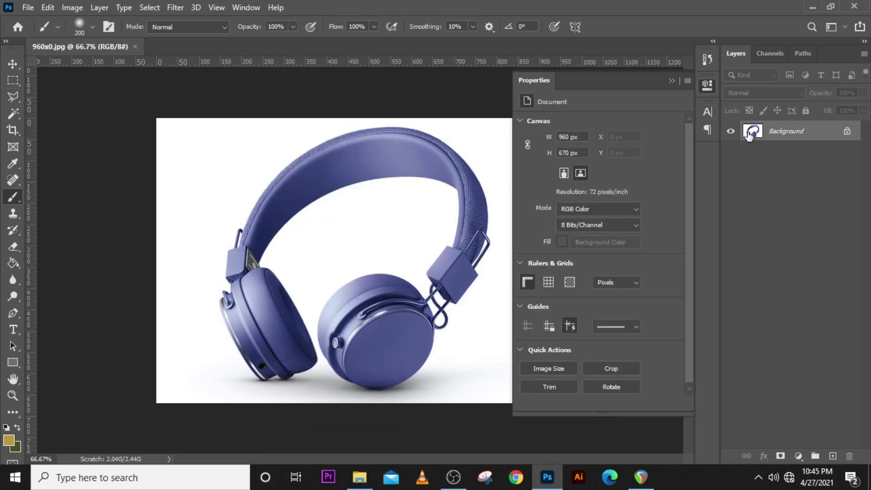
pyautogui.hotkey('ctrl', 'j')
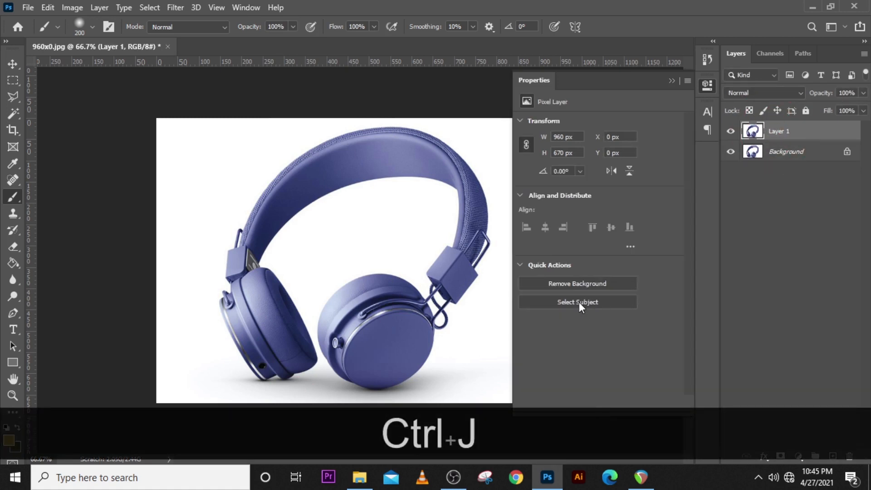
pyautogui.click(581, 301)
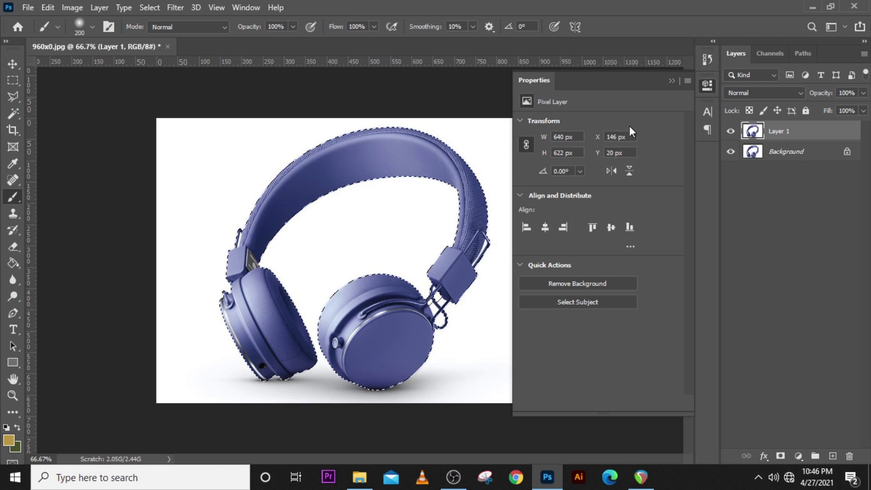
pyautogui.click(672, 80)
# Step: Subtract the white gaps between the wire hinge and cable of the right ear cup from the selection with the Polygonal Lasso
pyautogui.hotkey('ctrl', '=')
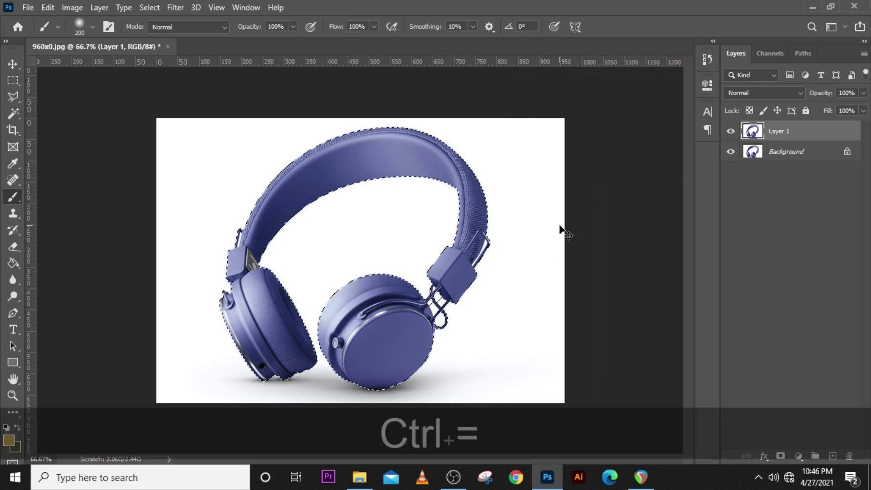
pyautogui.hotkey('ctrl', '=')
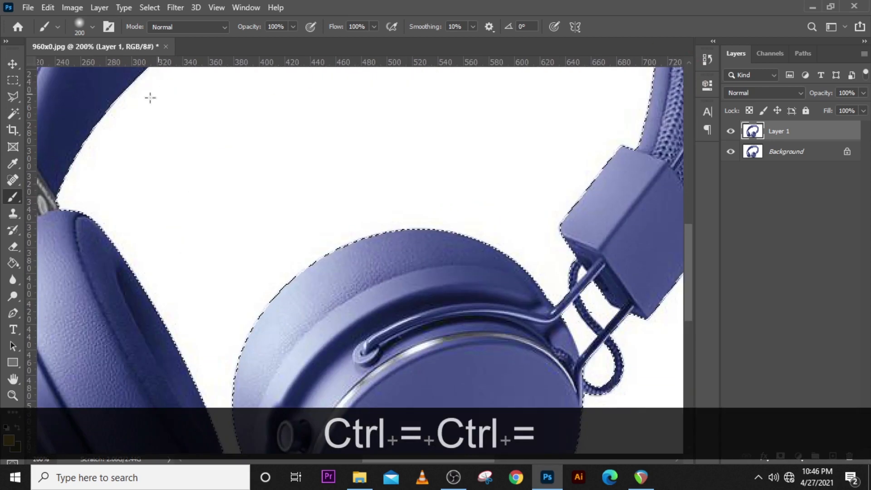
pyautogui.click(13, 97)
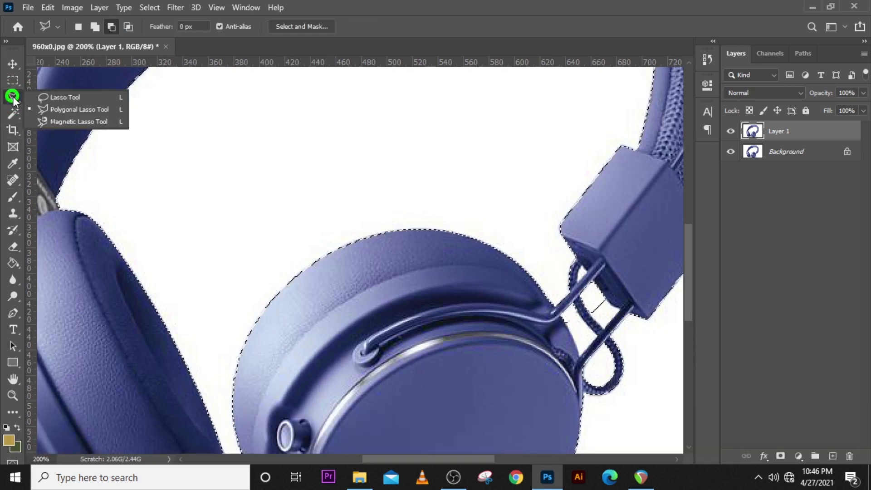
pyautogui.hotkey('ctrl', 'z')
pyautogui.click(72, 109)
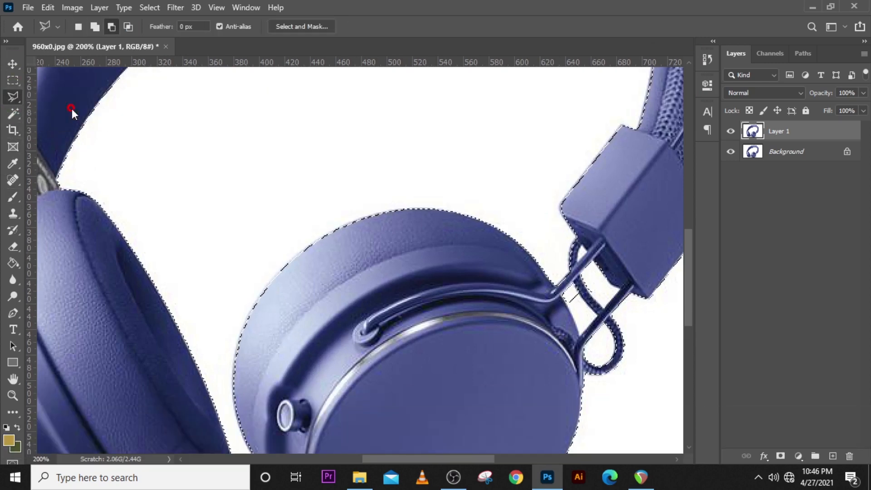
pyautogui.click(111, 26)
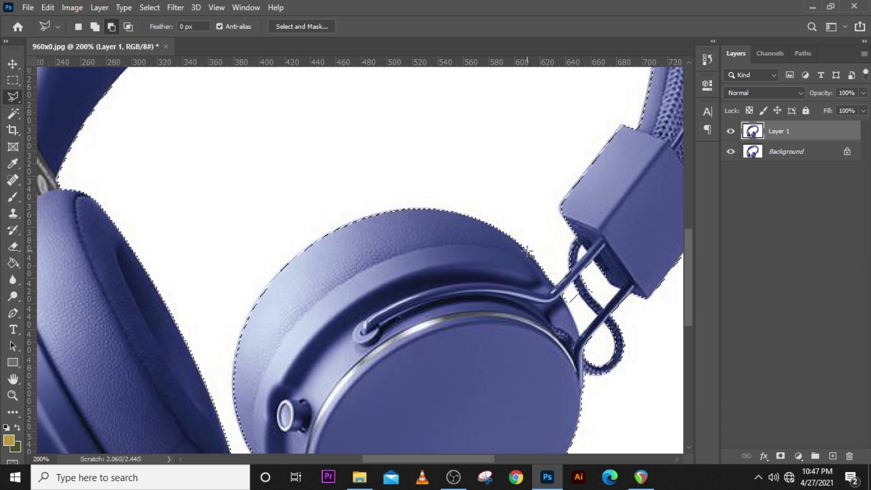
pyautogui.press('capslock')
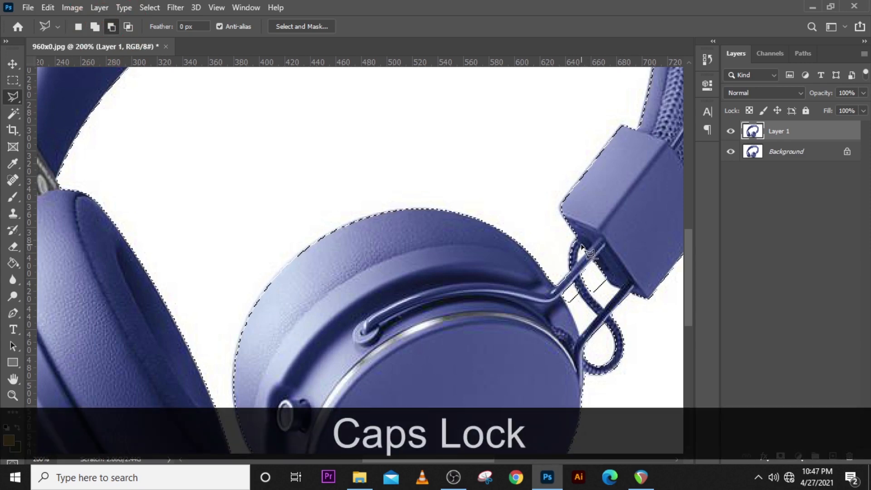
pyautogui.click(583, 248)
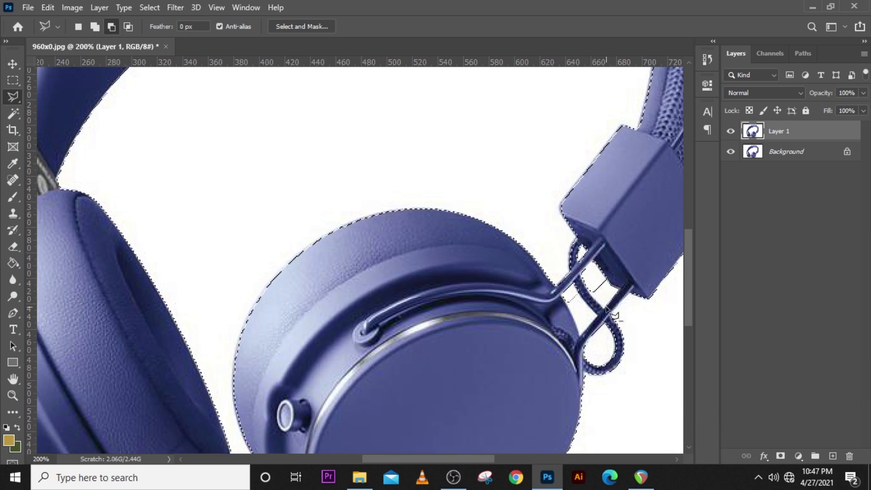
pyautogui.click(562, 304)
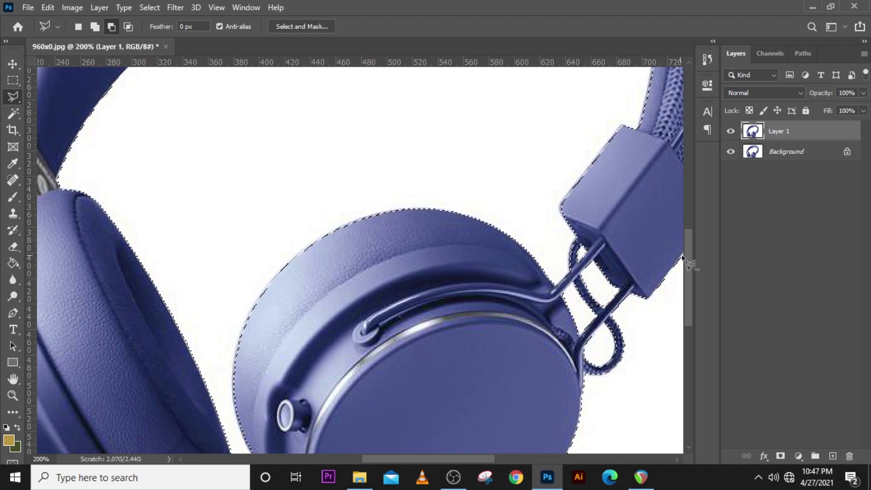
# Step: Subtract the shadow areas beneath the left ear cup from the selection with the Polygonal Lasso
pyautogui.moveTo(685, 250); pyautogui.dragTo(688, 280)
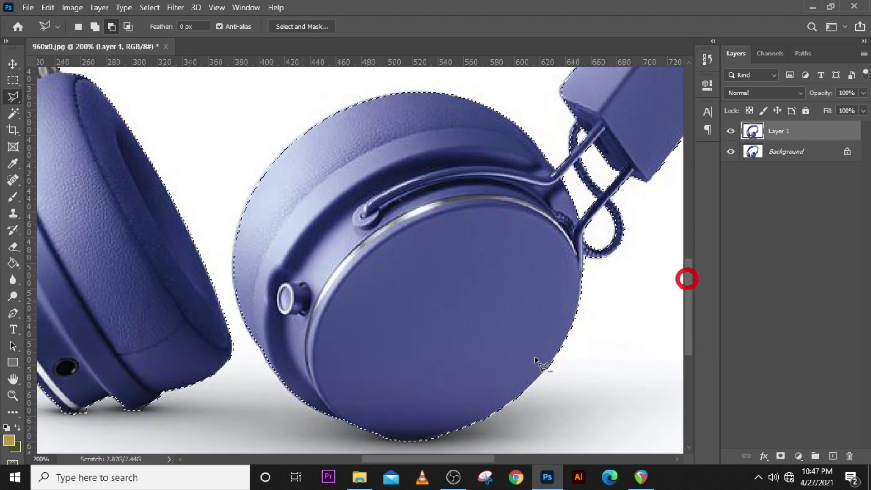
pyautogui.moveTo(428, 461); pyautogui.dragTo(360, 461)
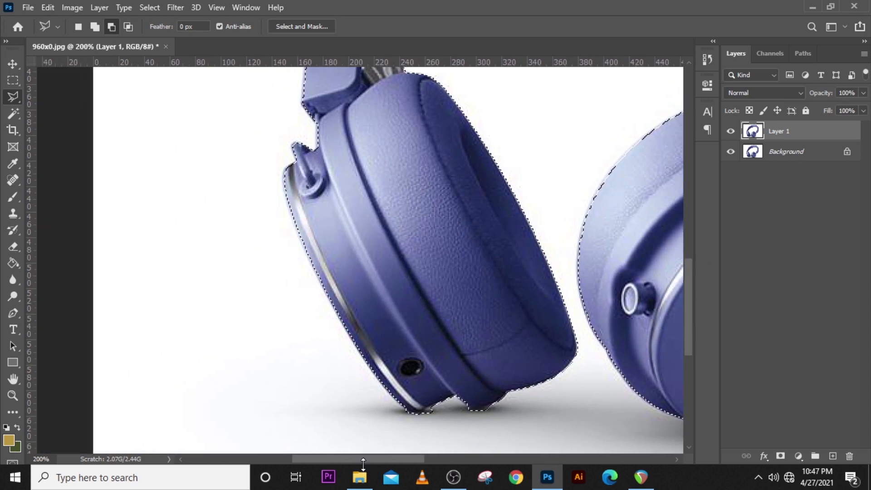
pyautogui.click(431, 405)
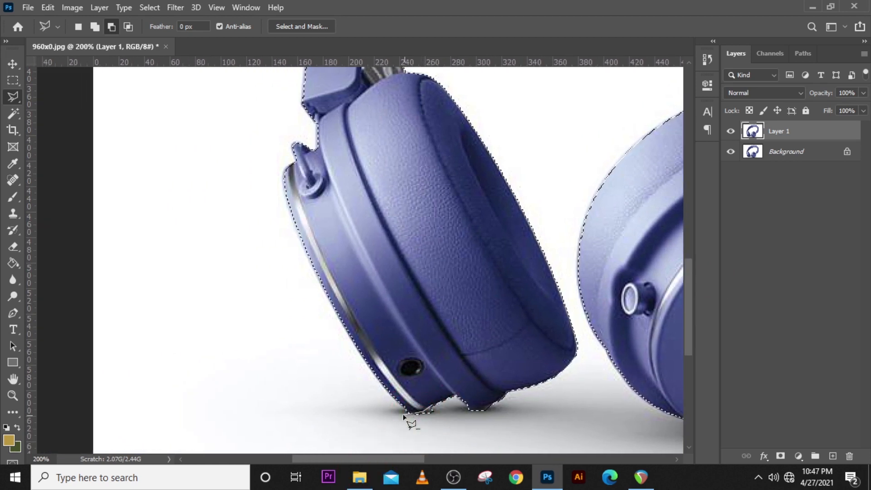
pyautogui.click(435, 413)
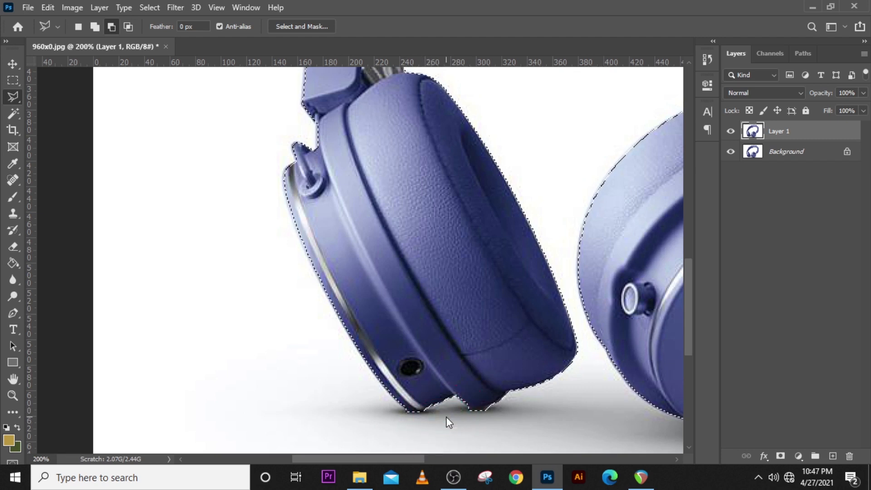
pyautogui.click(493, 403)
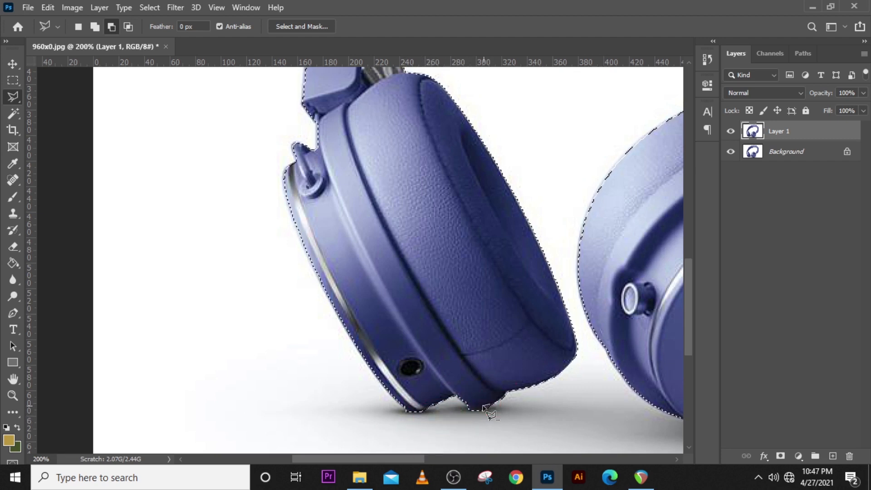
pyautogui.click(483, 406)
pyautogui.click(483, 411)
pyautogui.click(466, 412)
pyautogui.click(477, 416)
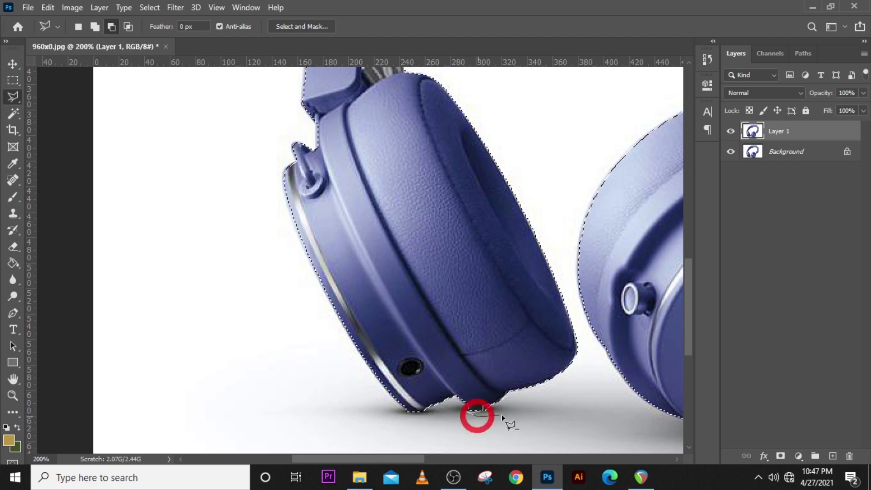
pyautogui.click(504, 415)
pyautogui.doubleClick(515, 405)
# Step: Subtract the white gap between the left wire loop and the headband from the selection
pyautogui.moveTo(690, 320); pyautogui.dragTo(685, 253)
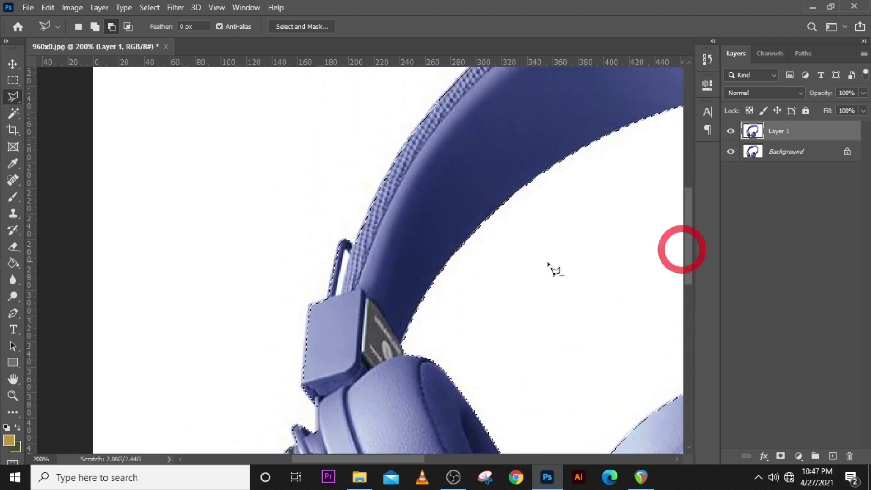
pyautogui.click(350, 252)
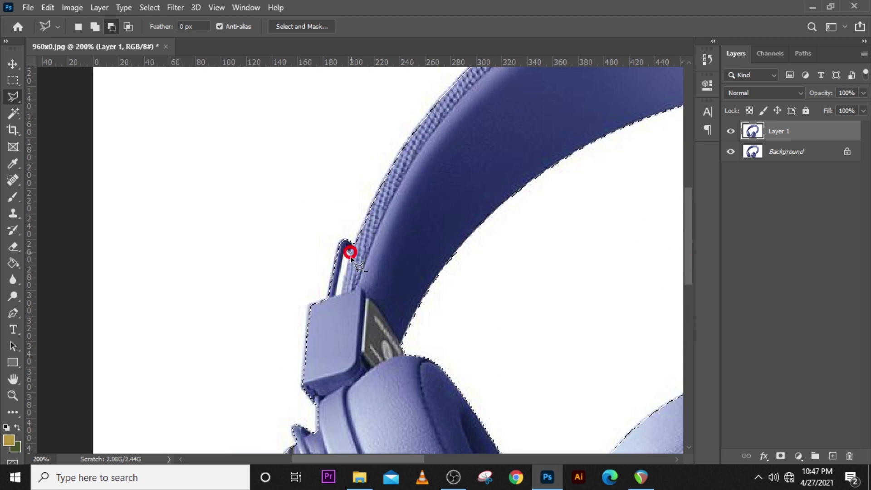
pyautogui.click(341, 293)
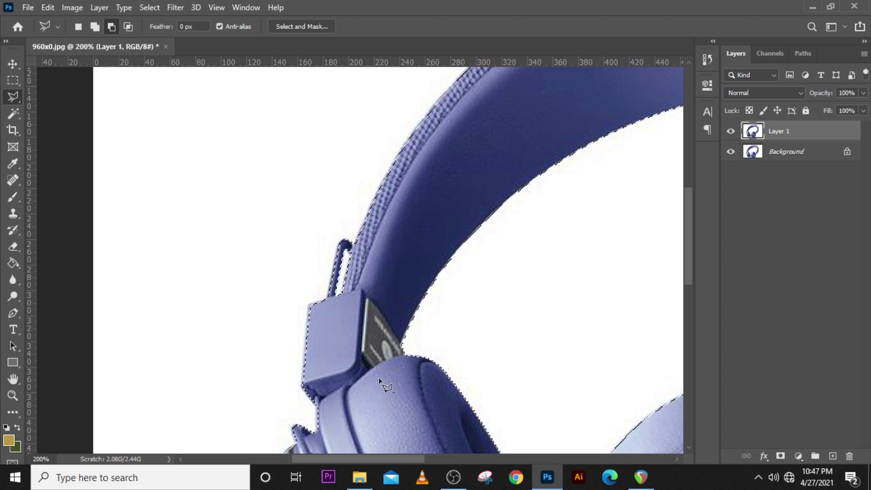
# Step: Hide the Background layer and open the Layer 1 selection in Select and Mask, keeping the On Layers view
pyautogui.scroll(-3, 671, 228)
pyautogui.scroll(-2, 644, 242)
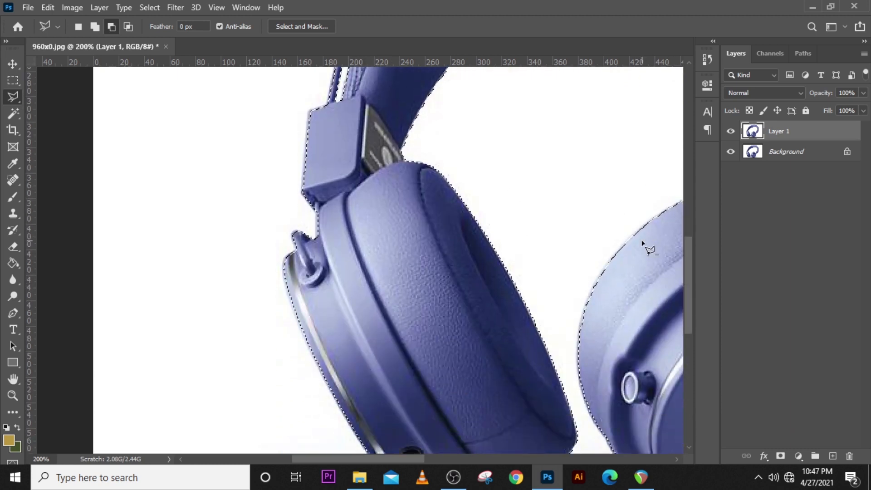
pyautogui.hscroll(3, 644, 241)
pyautogui.hotkey('ctrl', '-')
pyautogui.hotkey('ctrl', '-')
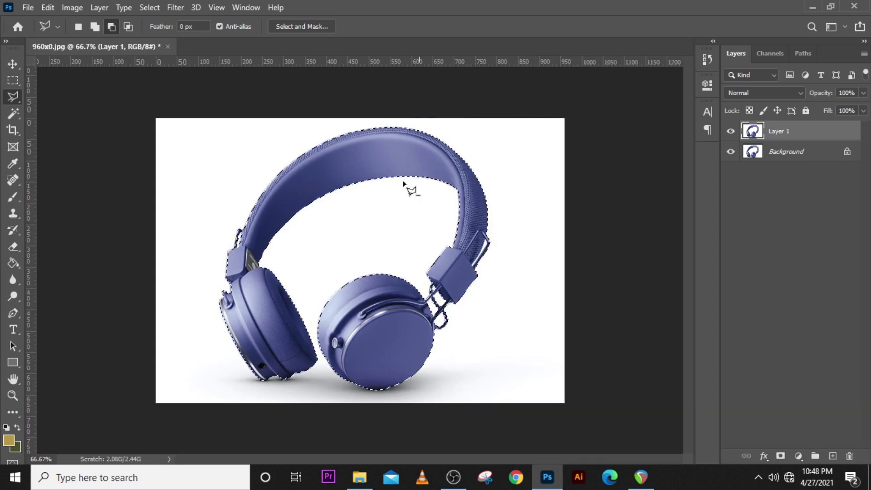
pyautogui.click(731, 154)
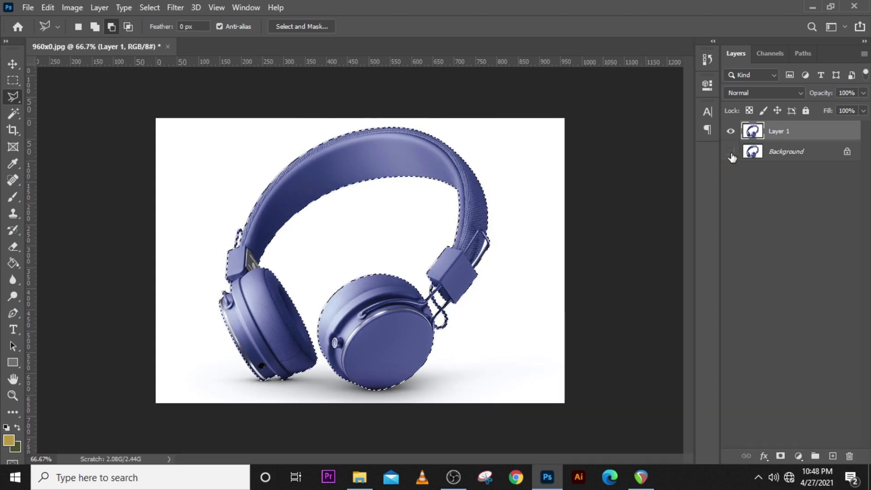
pyautogui.click(783, 131)
pyautogui.click(302, 26)
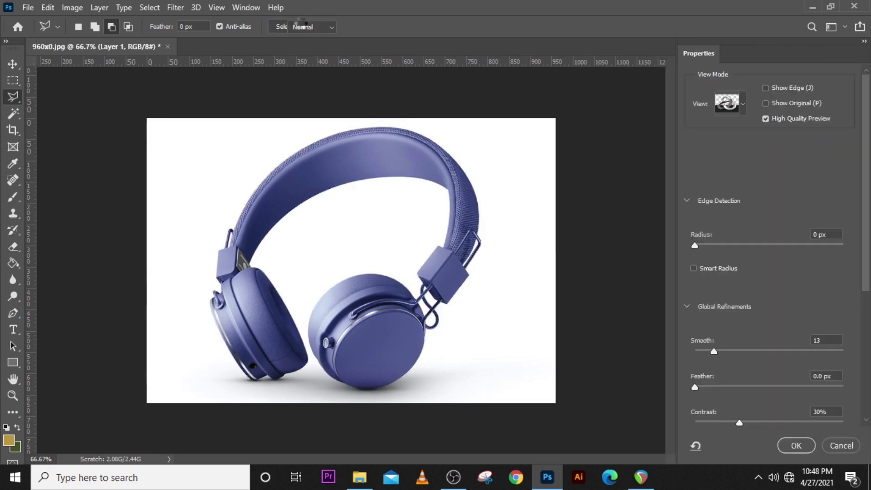
pyautogui.click(734, 98)
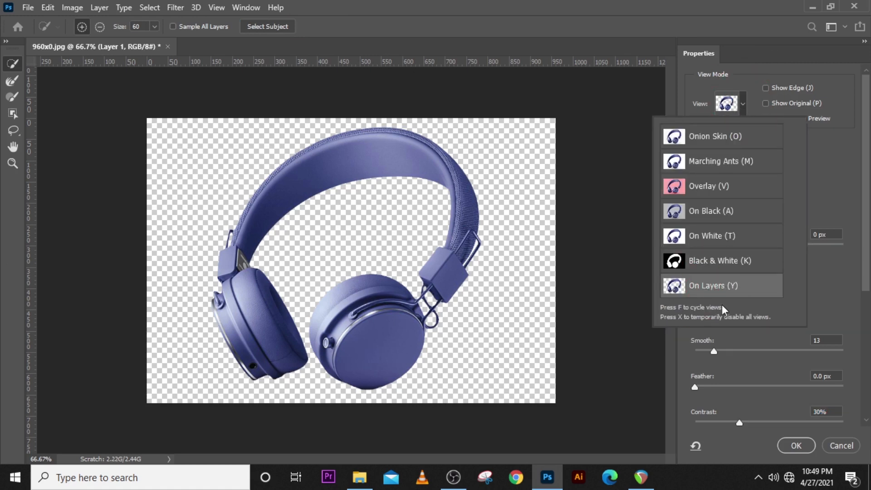
pyautogui.click(812, 169)
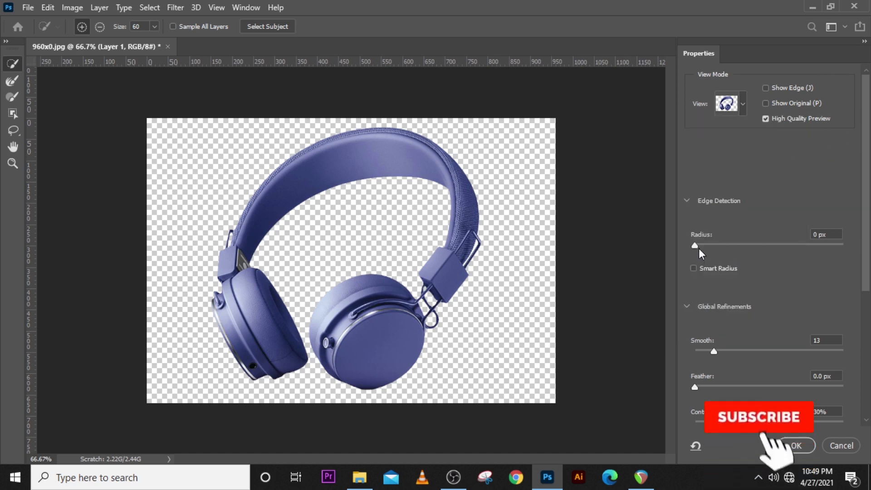
# Step: Refine the selection edge with an edge detection radius of 1 px and a Smooth value of 10
pyautogui.moveTo(694, 248); pyautogui.dragTo(701, 246)
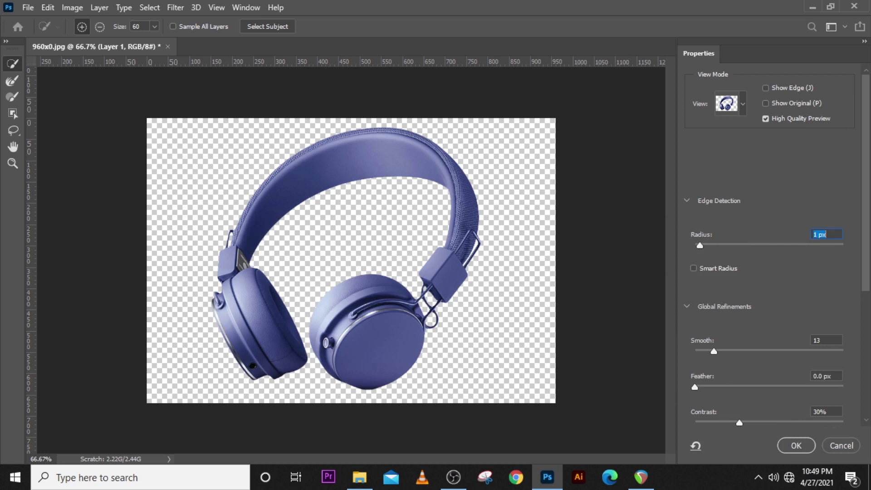
pyautogui.moveTo(864, 242); pyautogui.dragTo(863, 264)
pyautogui.hotkey('ctrl', '=')
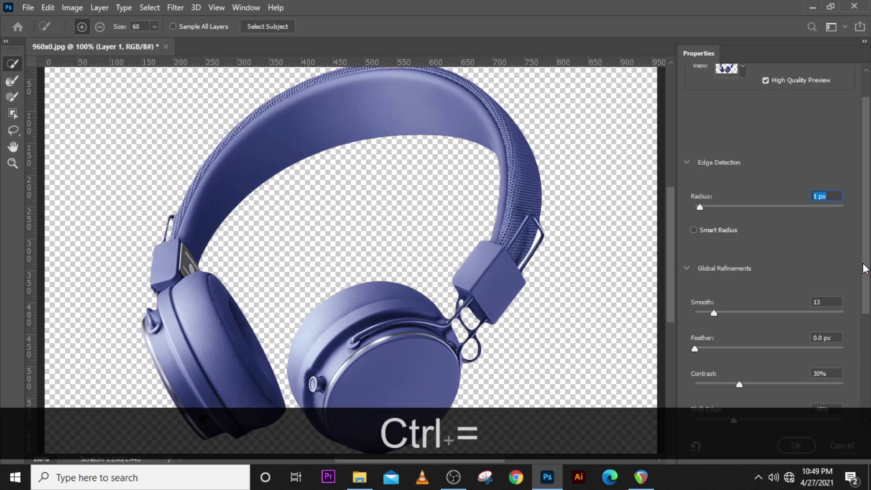
pyautogui.scroll(-3, 785, 285)
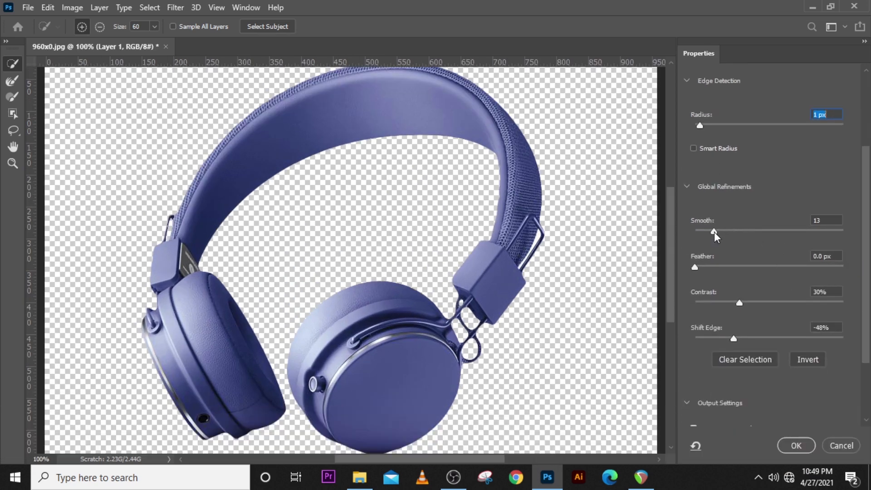
pyautogui.moveTo(714, 233); pyautogui.dragTo(710, 233)
# Step: Choose New Layer with Layer Mask as the output for the refined selection
pyautogui.moveTo(868, 290); pyautogui.dragTo(856, 354)
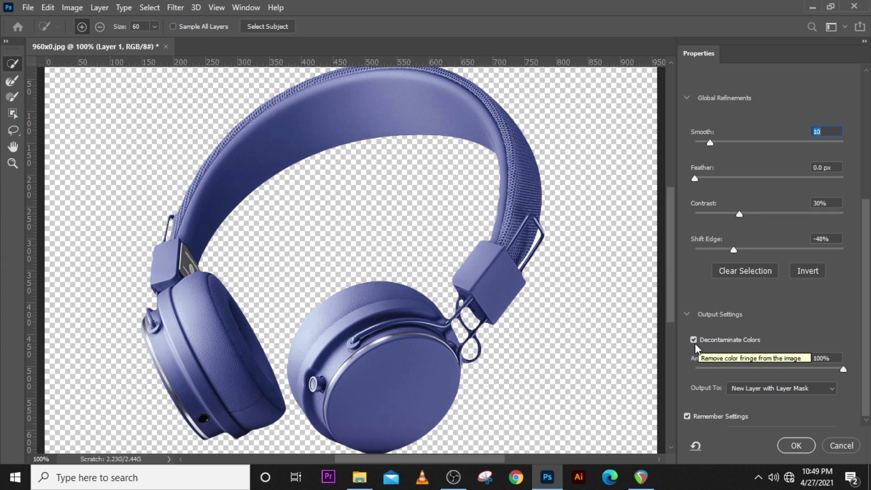
pyautogui.click(747, 389)
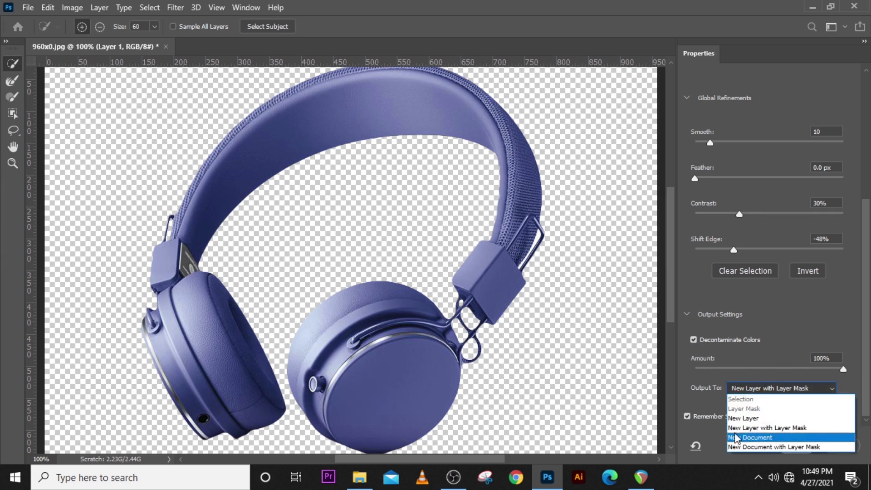
pyautogui.click(768, 429)
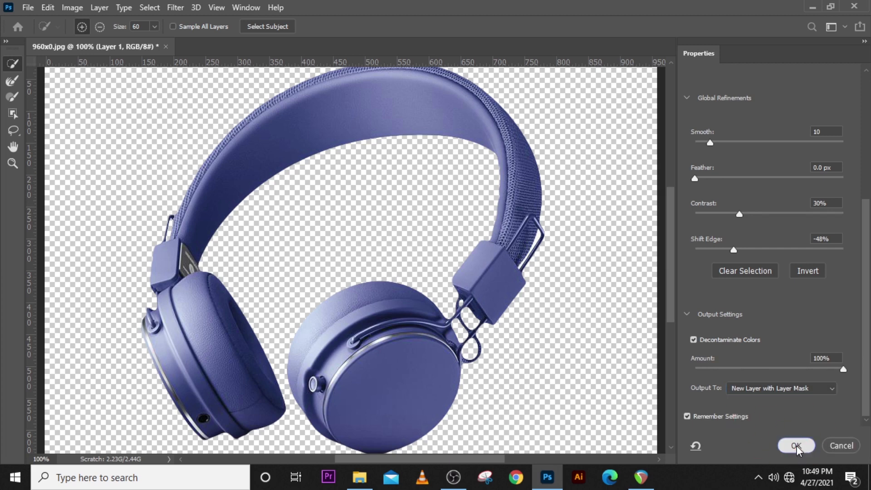
# Step: Apply the refined selection as a masked layer copy and delete the original Layer 1
pyautogui.click(797, 446)
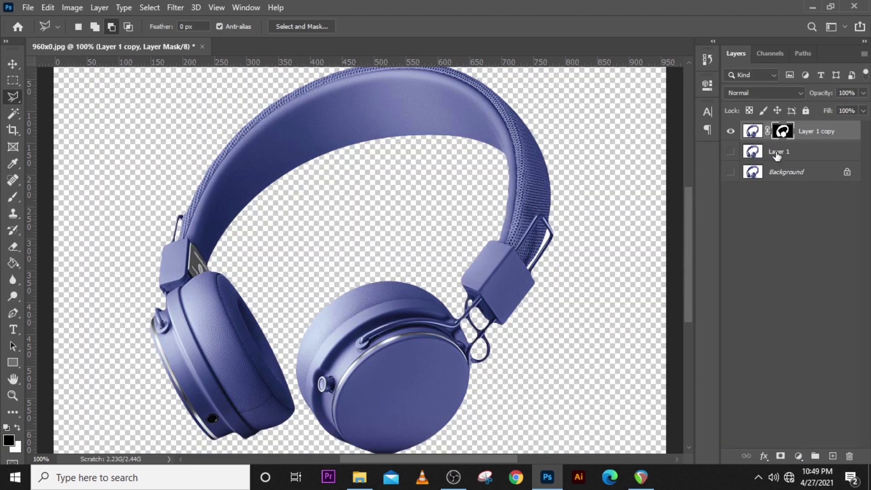
pyautogui.click(777, 155)
pyautogui.press('Delete')
pyautogui.hotkey('ctrl', '0')
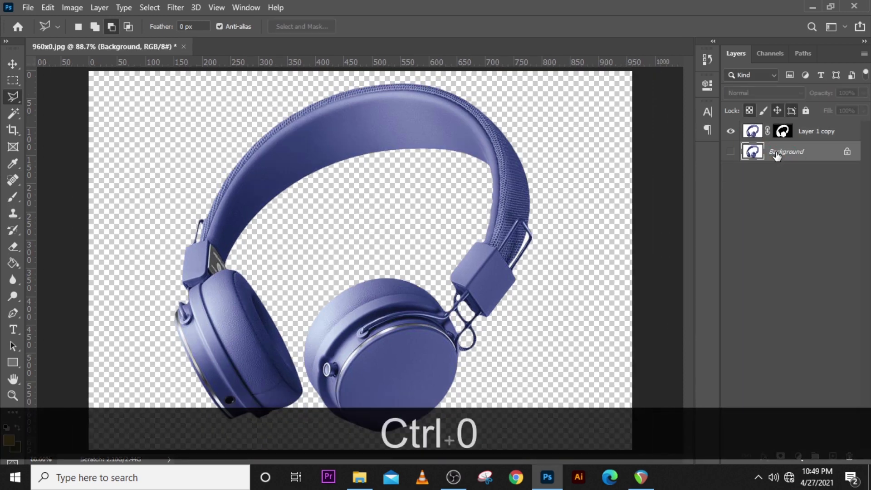
# Step: Convert the masked Layer 1 copy to a Smart Object
pyautogui.click(810, 132)
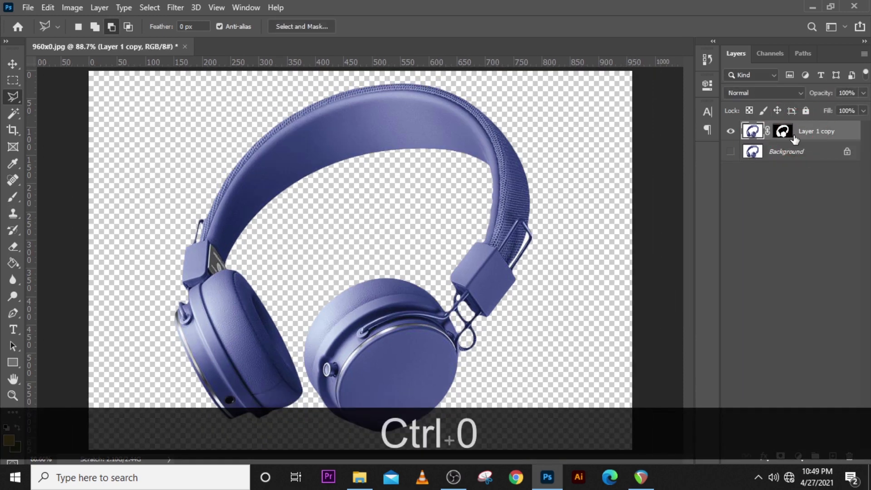
pyautogui.rightClick(839, 130)
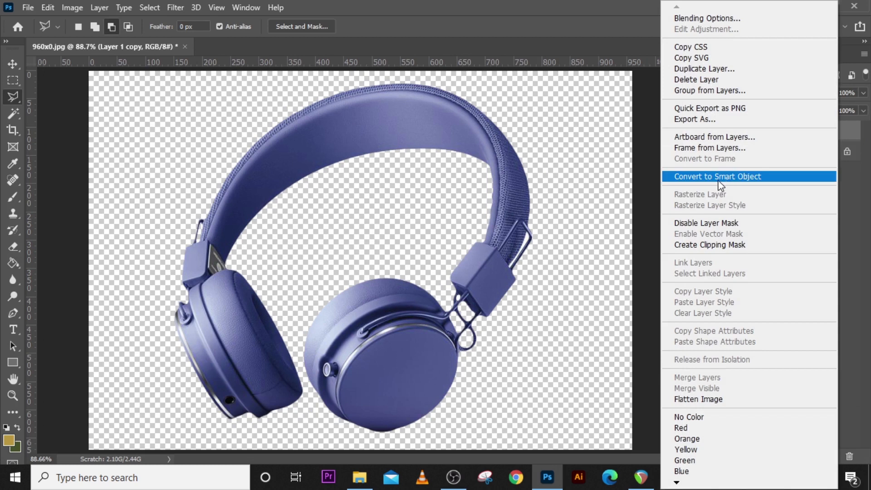
pyautogui.click(719, 181)
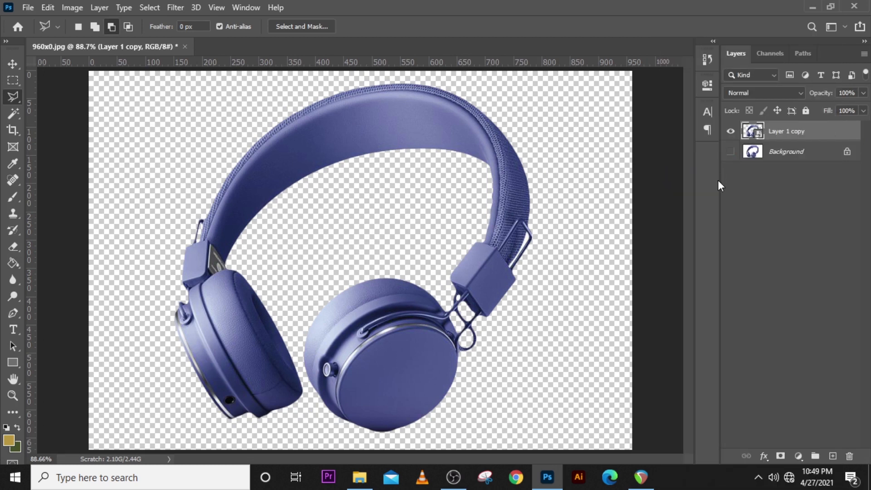
# Step: Add a black Solid Color fill layer directly above the Background layer, beneath the headphones
pyautogui.click(789, 152)
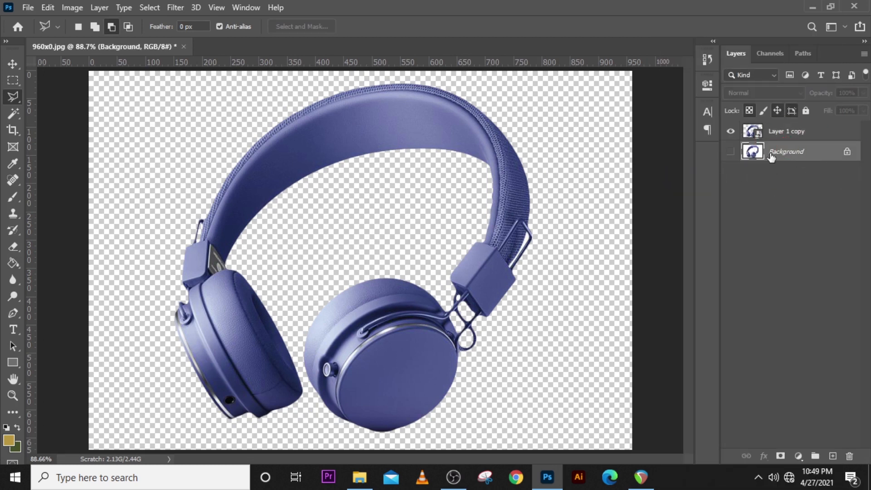
pyautogui.click(797, 456)
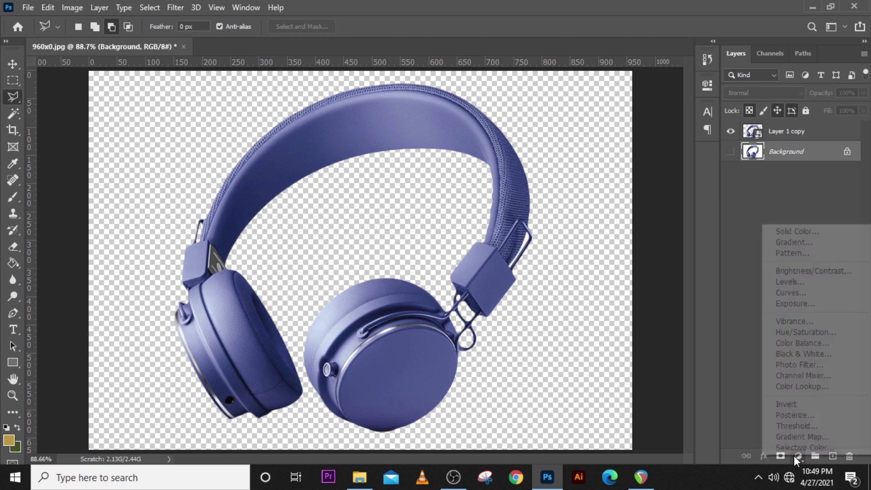
pyautogui.click(802, 232)
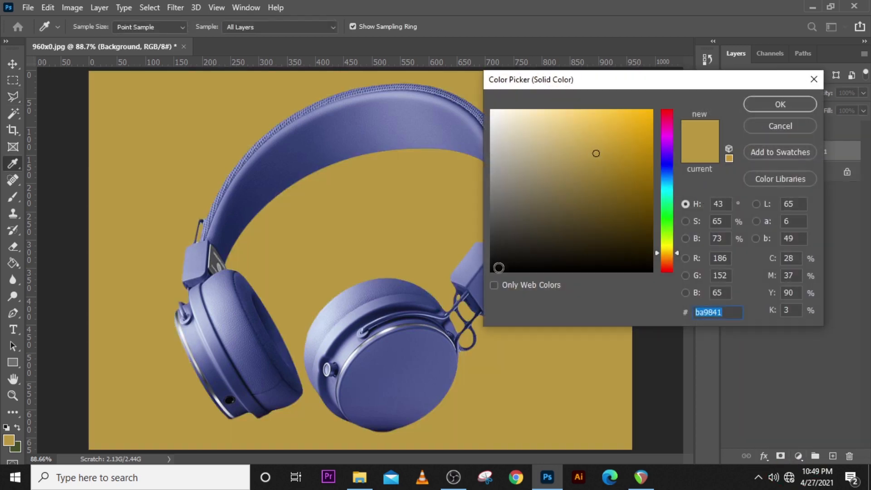
pyautogui.moveTo(499, 268); pyautogui.dragTo(484, 276)
pyautogui.click(768, 107)
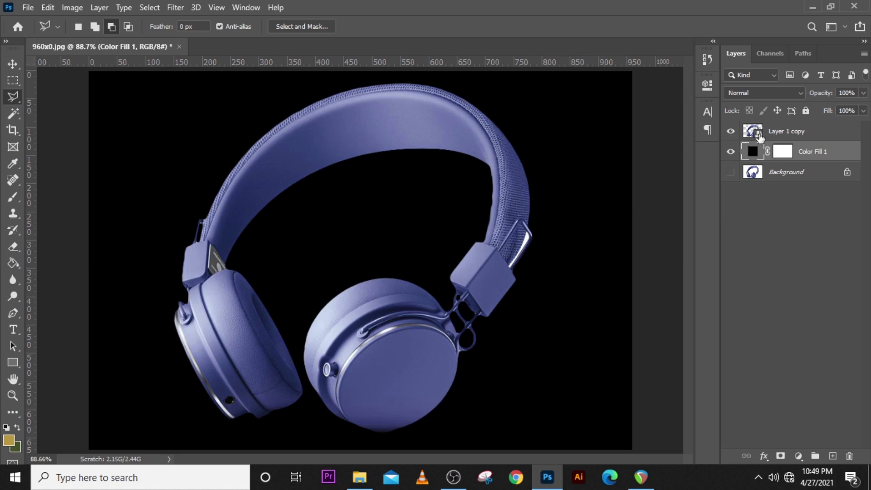
# Step: Open the contents of the Layer 1 copy Smart Object at the right-hand wire loop
pyautogui.click(759, 136)
pyautogui.doubleClick(760, 136)
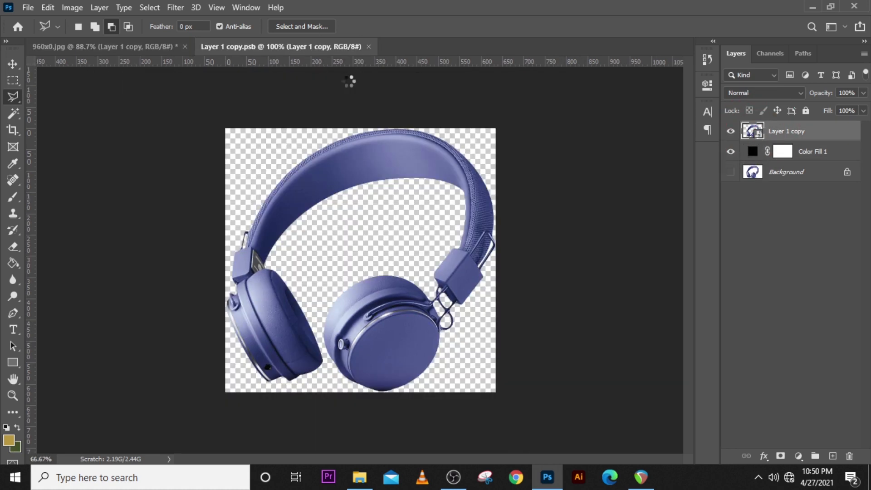
pyautogui.hotkey('ctrl', '=')
pyautogui.hotkey('ctrl', '=')
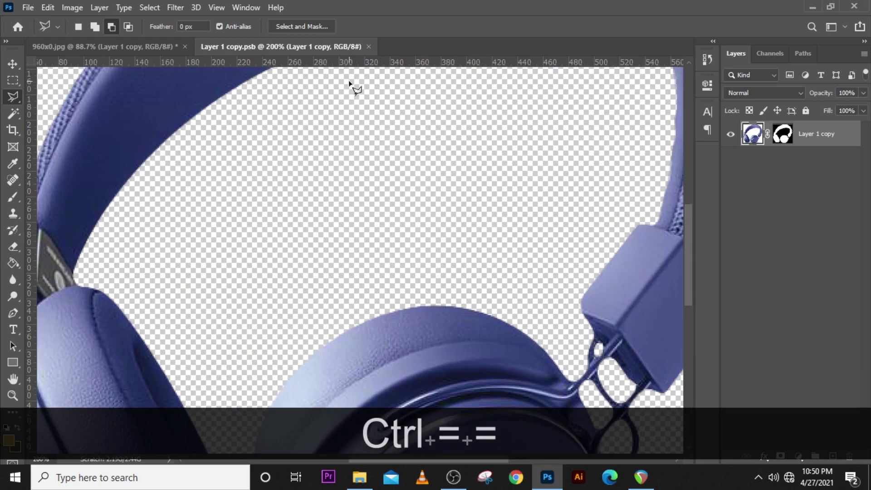
pyautogui.hotkey('ctrl', '=')
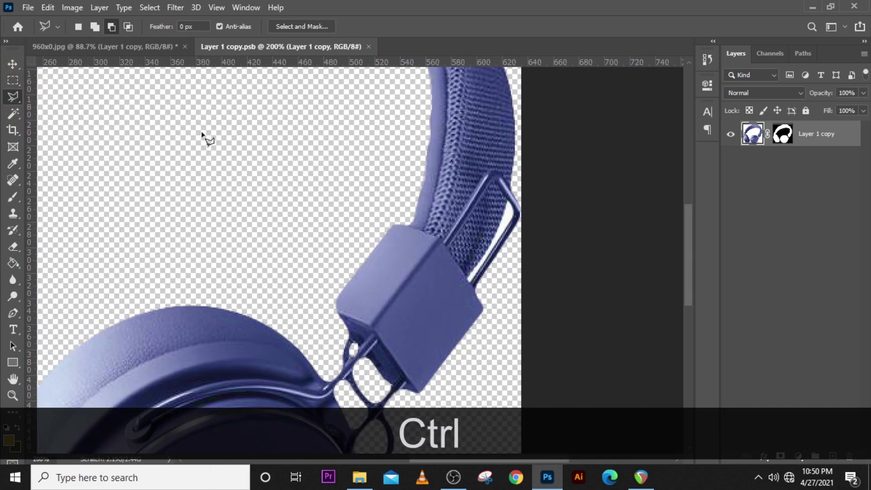
# Step: Load the layer mask as an inverted selection, brush black over the white gap in the right wire loop on the mask, and deselect
pyautogui.keyDown('ctrl'); pyautogui.click(783, 135); pyautogui.keyUp('ctrl')
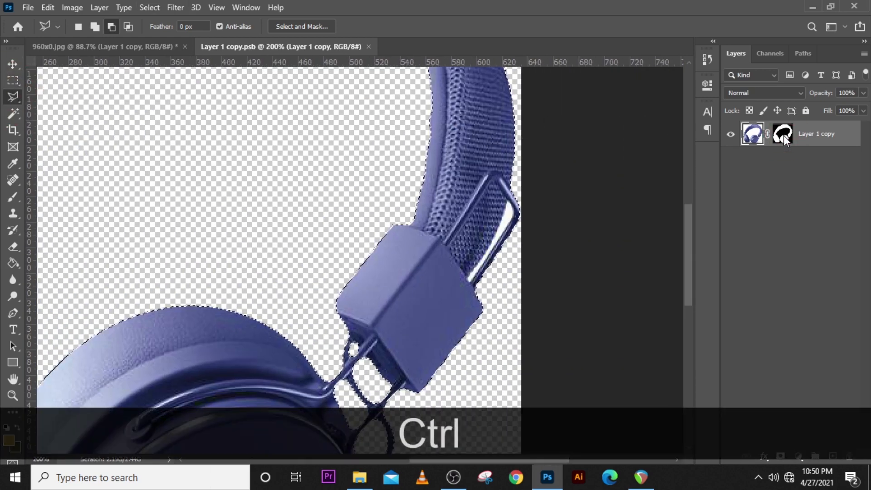
pyautogui.rightClick(229, 154)
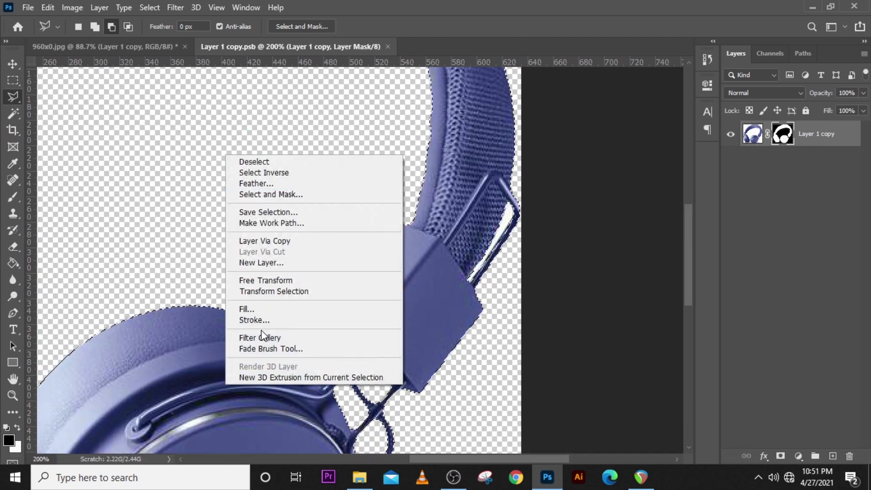
pyautogui.click(263, 172)
pyautogui.press('b')
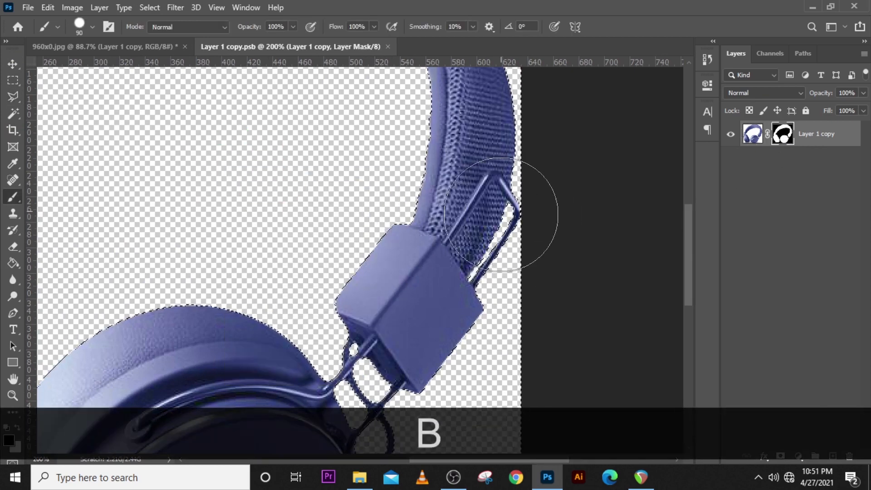
pyautogui.click(453, 288)
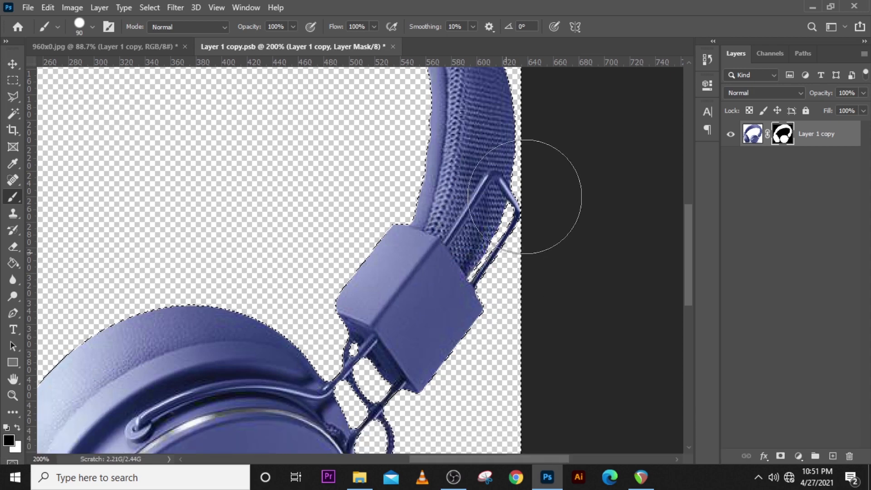
pyautogui.hotkey('ctrl', 'd')
pyautogui.click(806, 143)
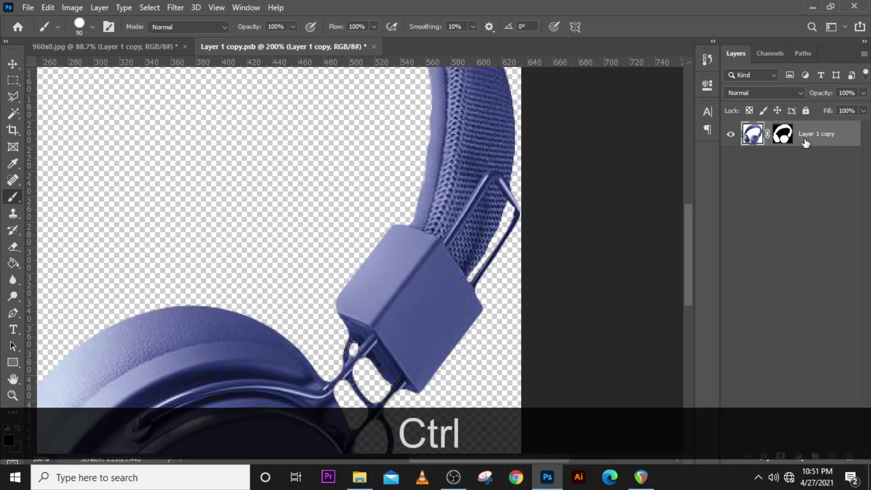
# Step: Save the edited Smart Object contents and return to the 960x0.jpg document
pyautogui.hotkey('ctrl', '0')
pyautogui.hotkey('ctrl', 's')
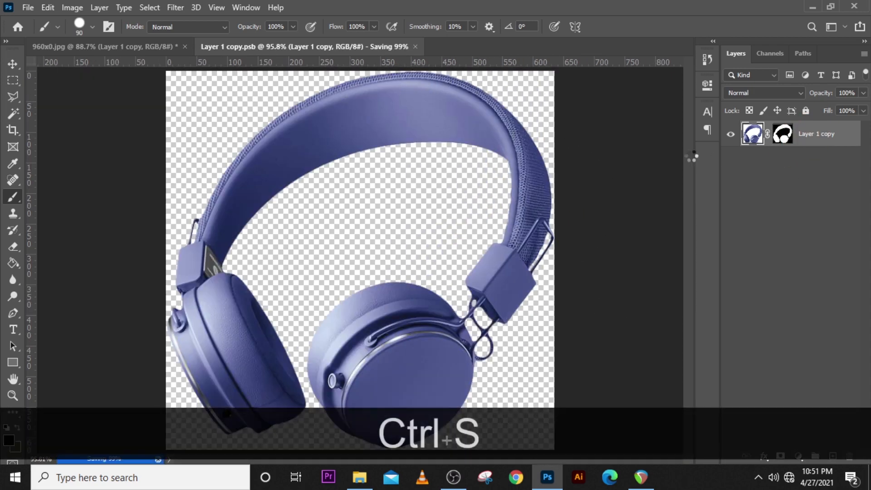
pyautogui.click(151, 49)
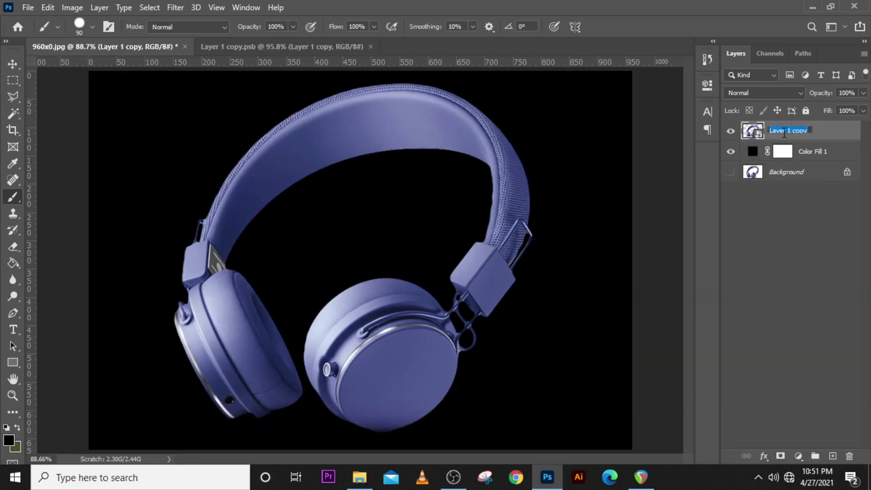
# Step: Rename the headphones Smart Object layer as IMAGE
pyautogui.press('capslock')
pyautogui.write('IMAG')
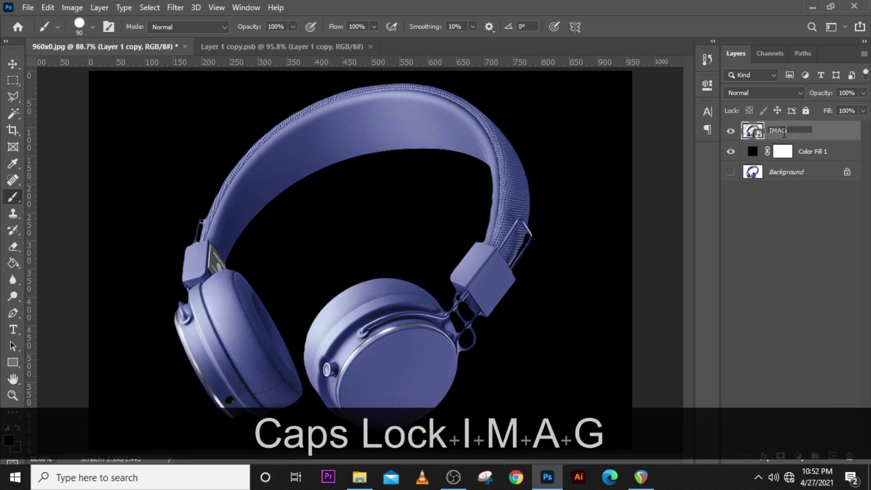
pyautogui.write('E')
pyautogui.press('Return')
# Step: Put the black Color Fill 1 layer in a new group and name the group BG
pyautogui.click(807, 154)
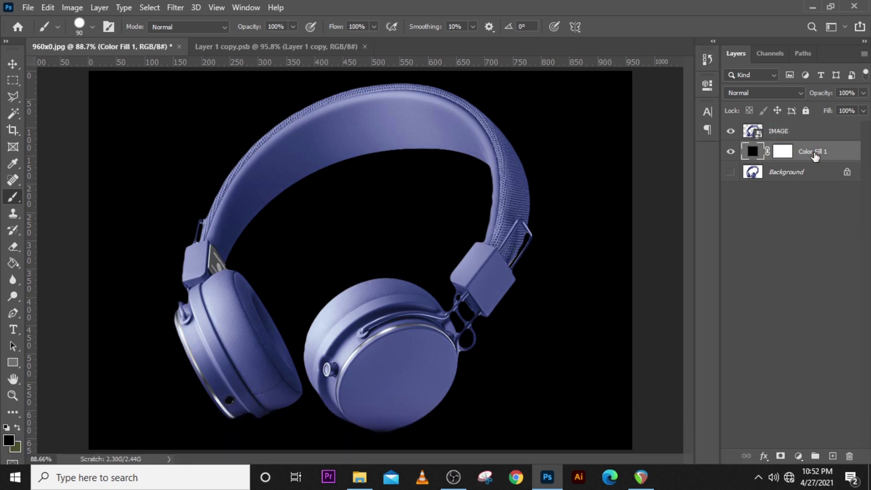
pyautogui.hotkey('ctrl', 'g')
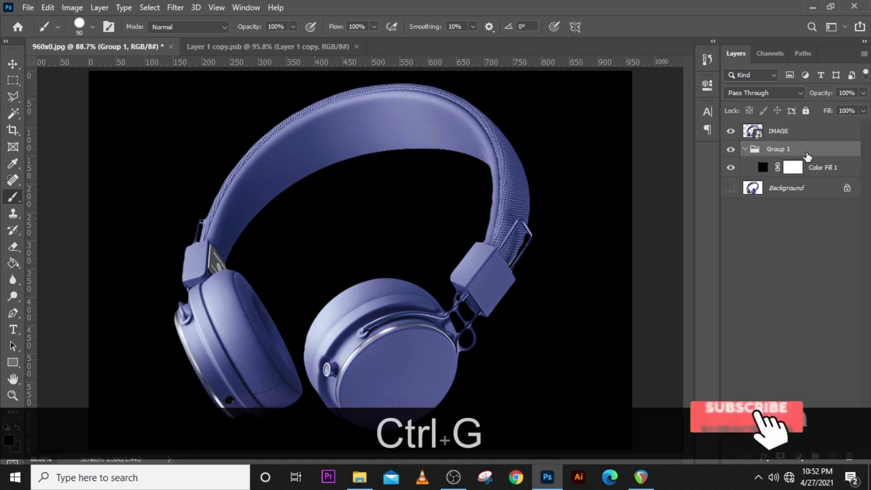
pyautogui.doubleClick(775, 150)
pyautogui.write('BG')
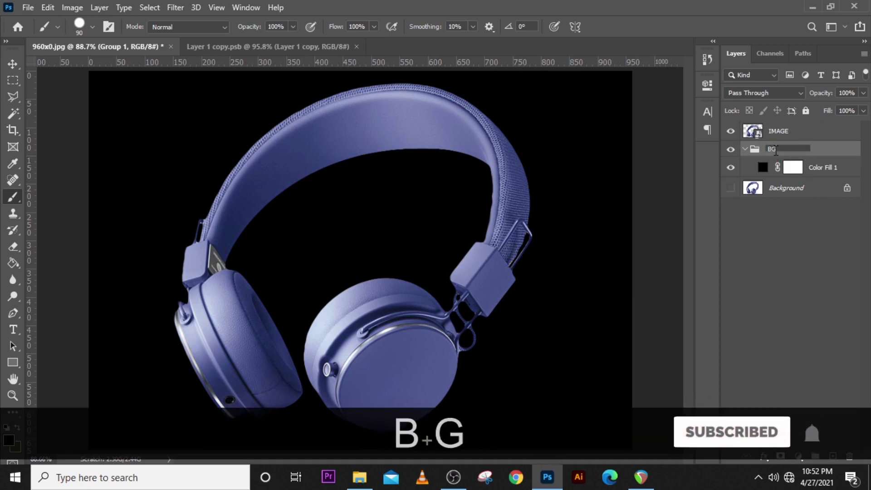
pyautogui.press('Return')
# Step: Reopen the IMAGE Smart Object contents and place two horizontal guides just inside the canvas's upper and lower edges
pyautogui.click(830, 136)
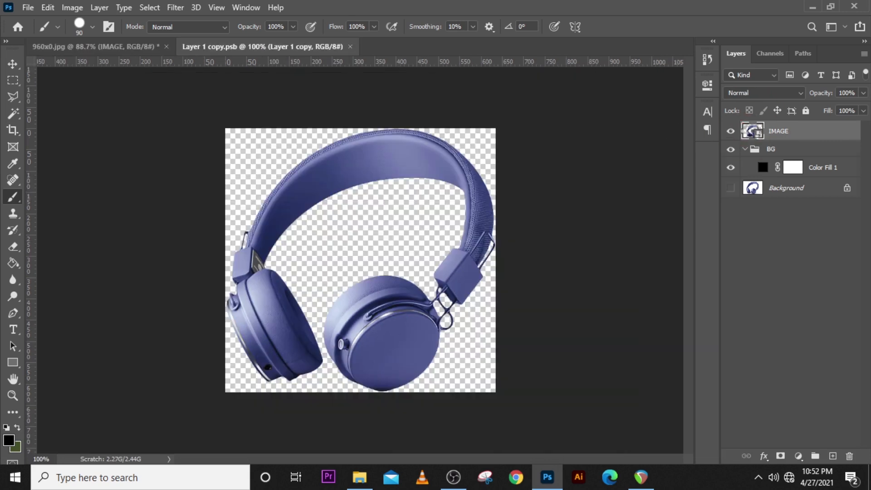
pyautogui.click(263, 46)
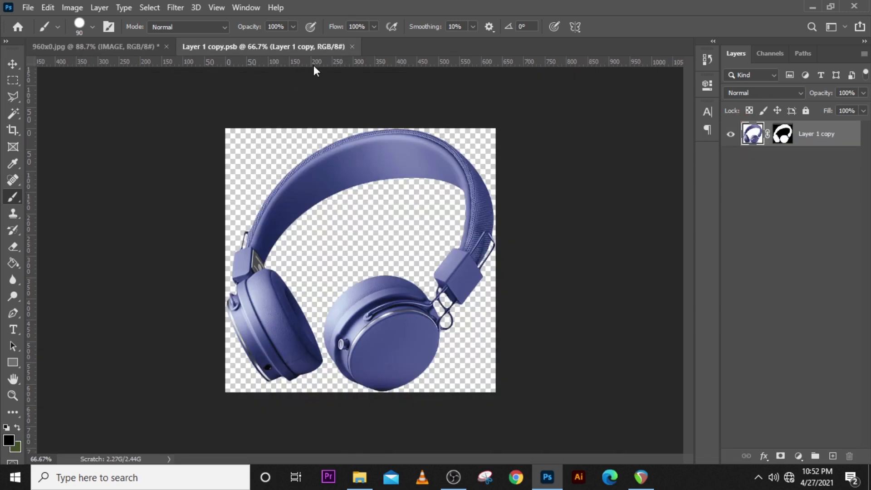
pyautogui.moveTo(323, 66); pyautogui.dragTo(350, 384)
pyautogui.press('ctrl')
pyautogui.hotkey('ctrl', 'r')
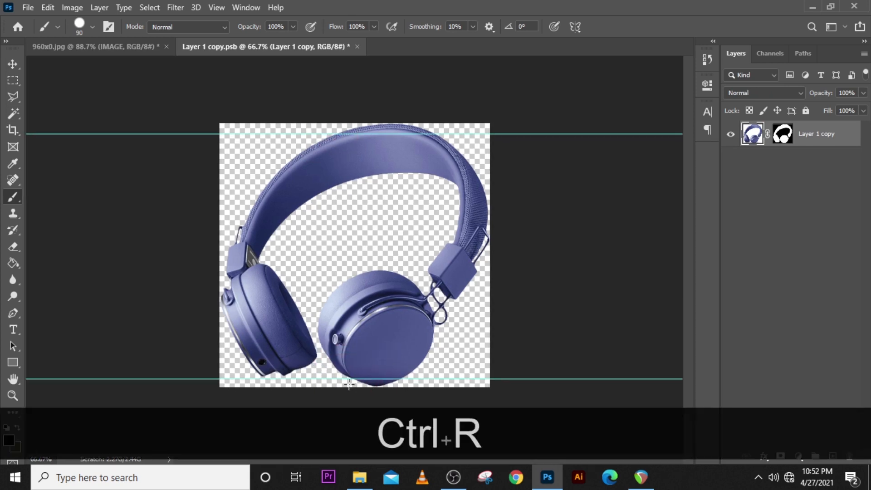
pyautogui.hotkey('ctrl', 'r')
# Step: Scale the headphones layer down to about 894 × 624 px so the headphones fit between the two guides
pyautogui.hotkey('ctrl', 't')
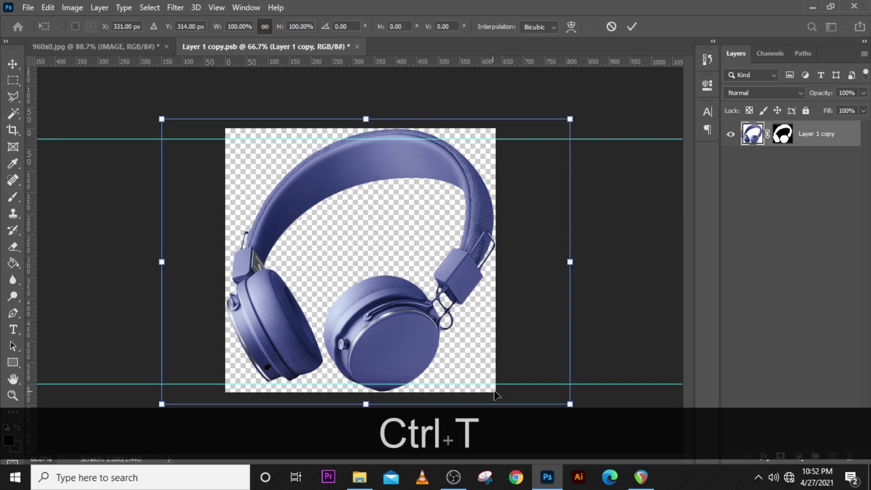
pyautogui.moveTo(565, 409); pyautogui.dragTo(546, 386)
pyautogui.press('v')
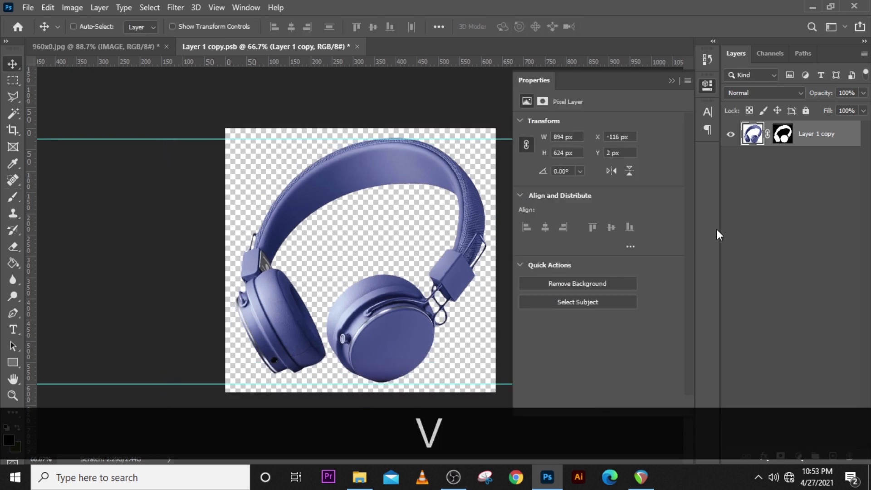
pyautogui.click(672, 82)
# Step: Add a Vibrance adjustment layer above the headphones with Saturation set to -100
pyautogui.click(798, 456)
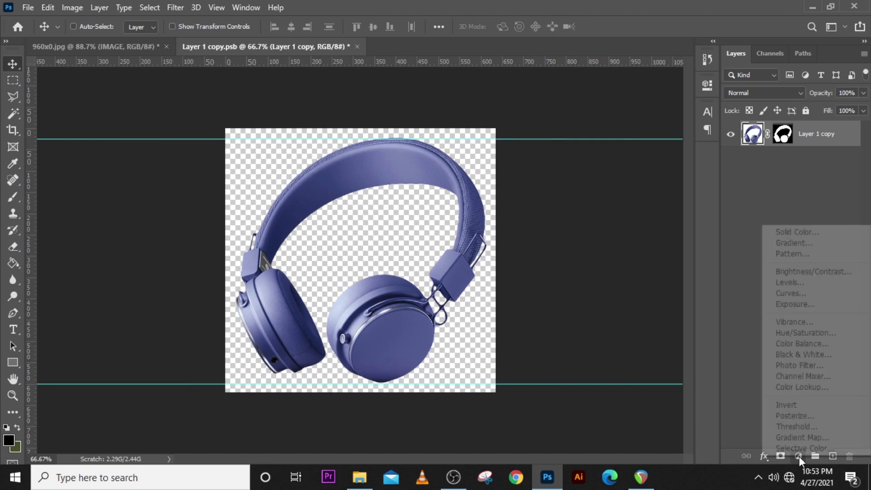
pyautogui.click(794, 322)
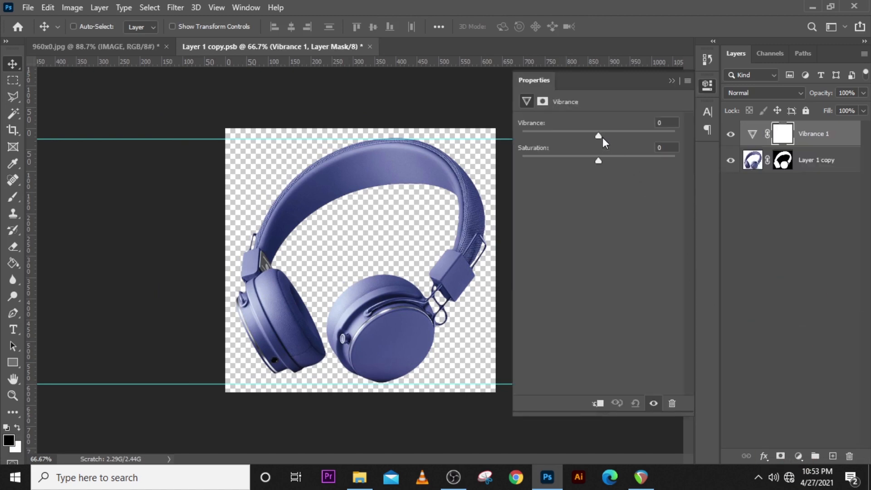
pyautogui.moveTo(598, 160); pyautogui.dragTo(514, 160)
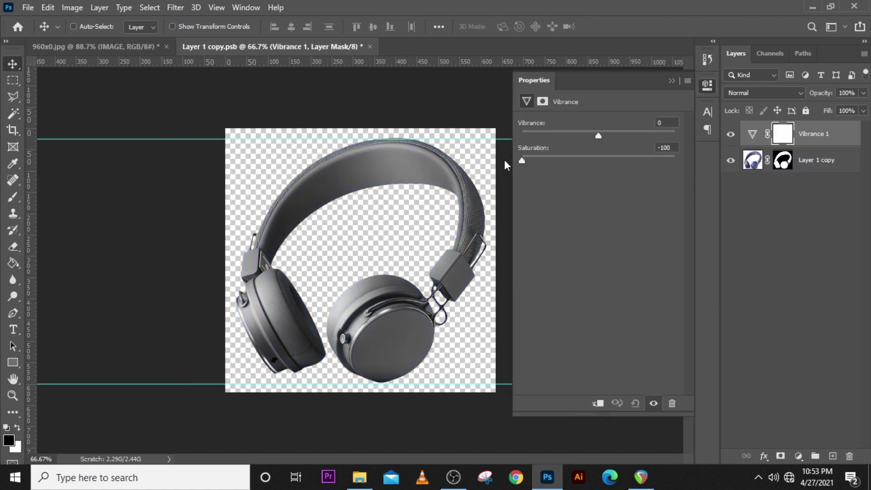
# Step: Add a Curves adjustment layer above Vibrance 1 with RGB points at input 204, output 152 and input 152, output 177
pyautogui.click(799, 456)
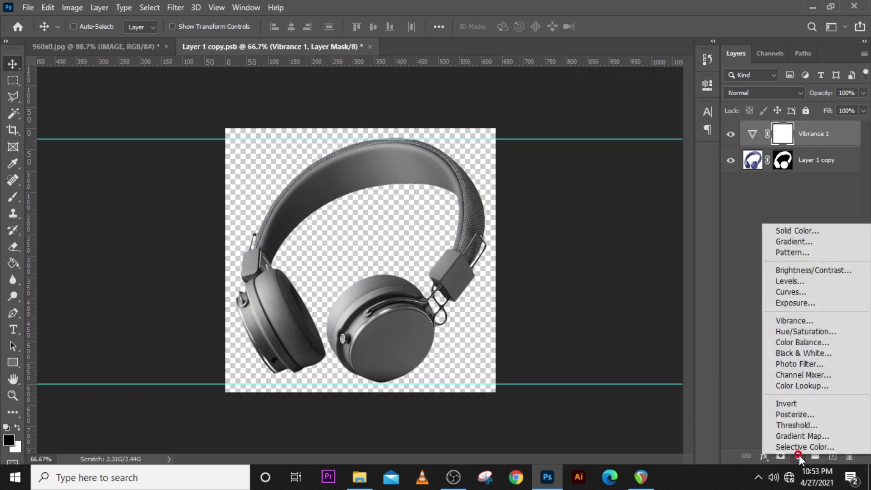
pyautogui.click(785, 293)
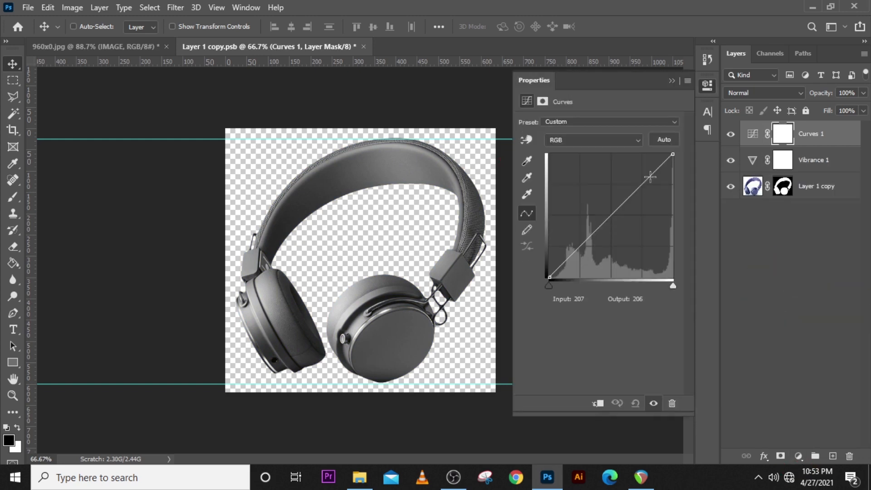
pyautogui.moveTo(650, 179); pyautogui.dragTo(648, 203)
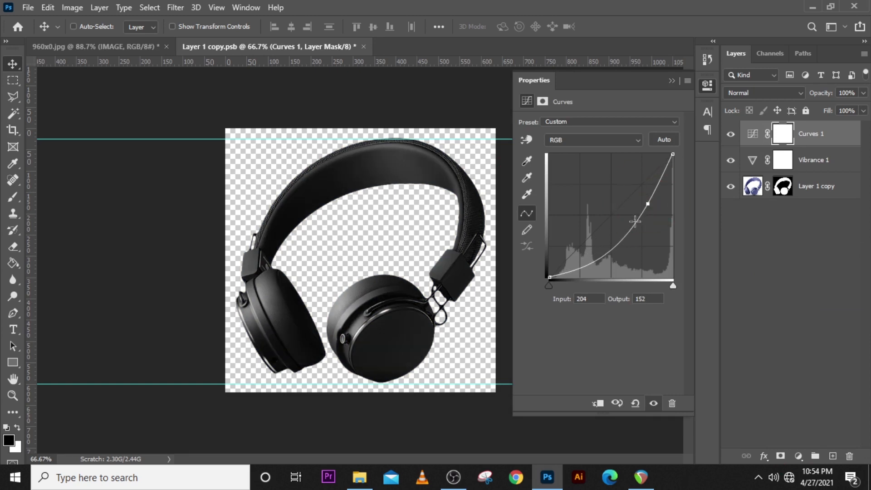
pyautogui.moveTo(632, 219); pyautogui.dragTo(623, 191)
pyautogui.click(623, 192)
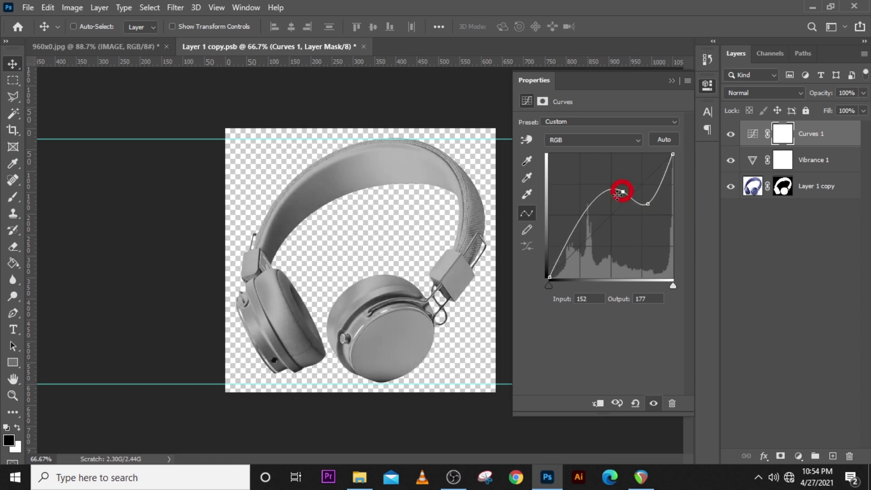
# Step: Shape a wavy chrome curve with a dip at input 87, output 65, a peak near input 51, output 132, and a low point near black
pyautogui.moveTo(588, 210); pyautogui.dragTo(594, 246)
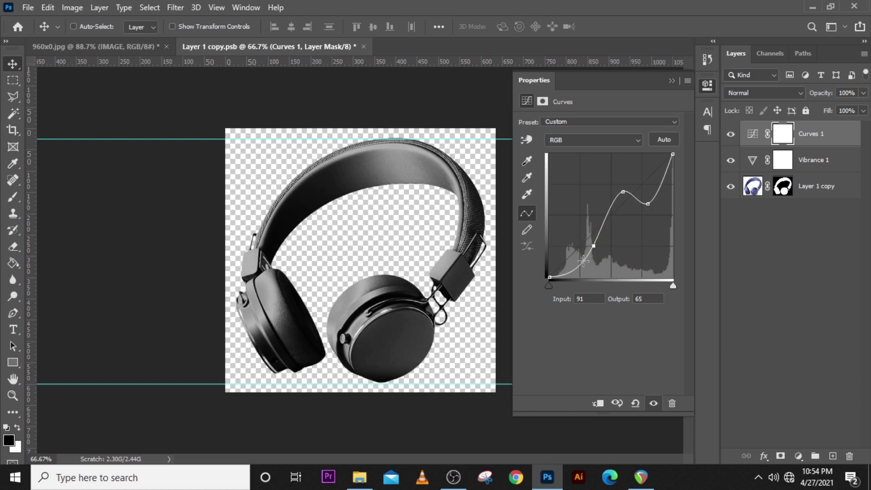
pyautogui.moveTo(588, 257); pyautogui.dragTo(574, 214)
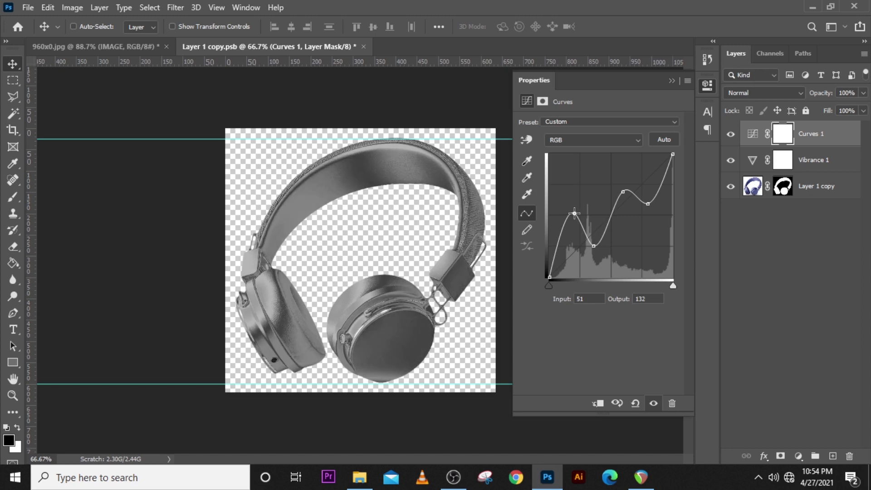
pyautogui.moveTo(549, 277); pyautogui.dragTo(572, 289)
pyautogui.moveTo(553, 262); pyautogui.dragTo(559, 276)
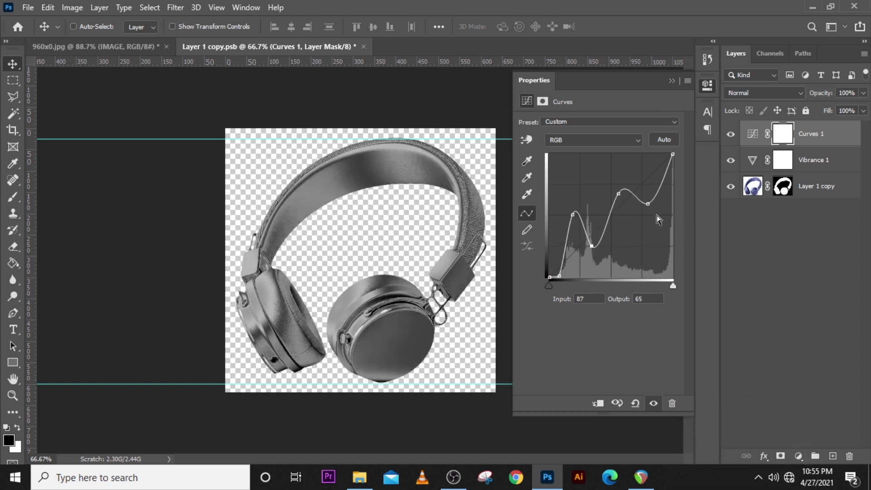
pyautogui.click(687, 80)
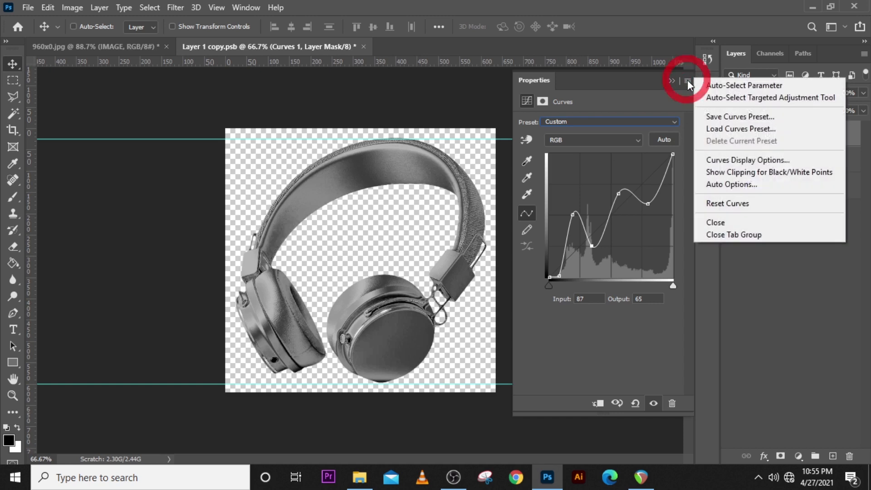
pyautogui.click(719, 118)
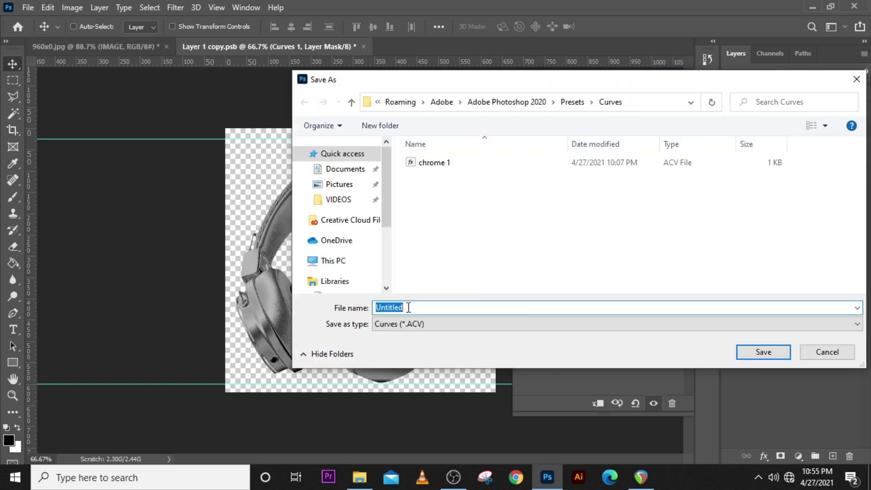
pyautogui.write('CHR')
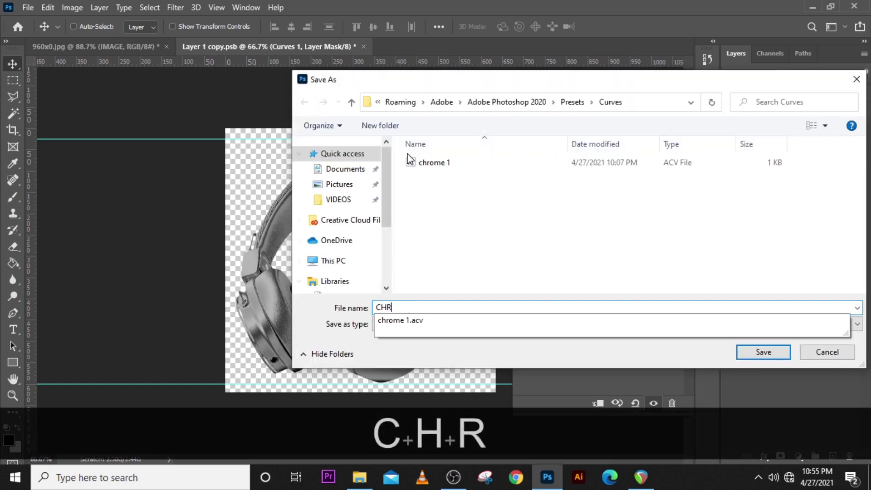
pyautogui.click(826, 353)
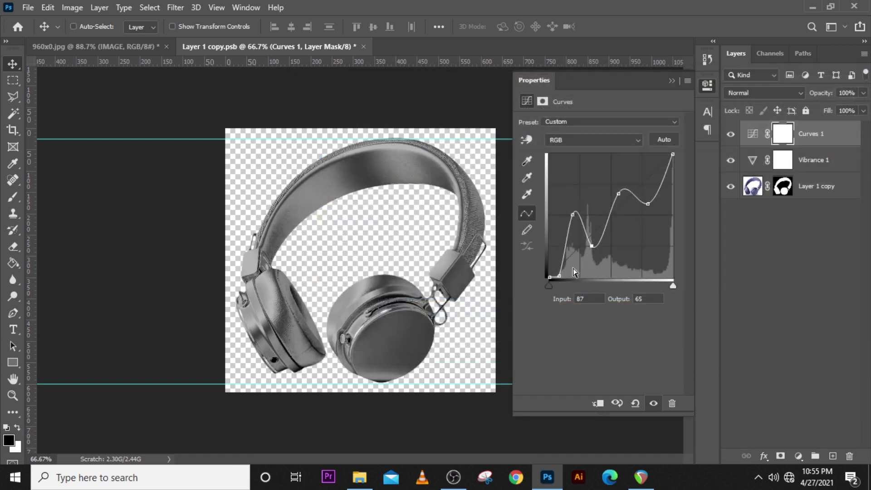
# Step: Add a Hue/Saturation adjustment layer above Curves 1 with Colorize enabled, Hue 33 and Saturation 55
pyautogui.click(671, 81)
pyautogui.click(797, 456)
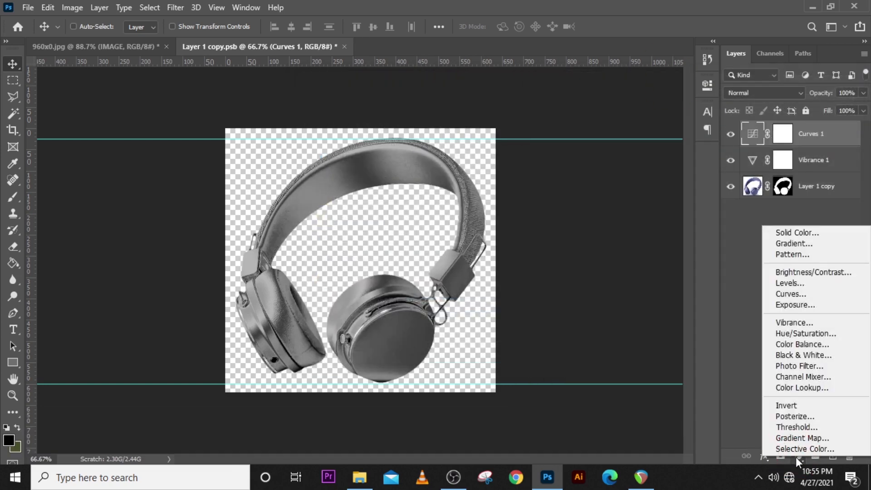
pyautogui.click(800, 334)
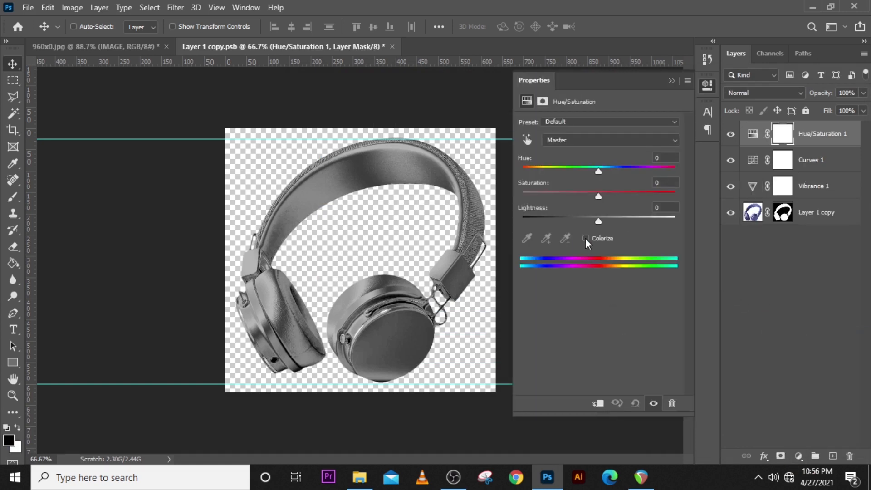
pyautogui.click(585, 238)
pyautogui.moveTo(558, 197); pyautogui.dragTo(611, 196)
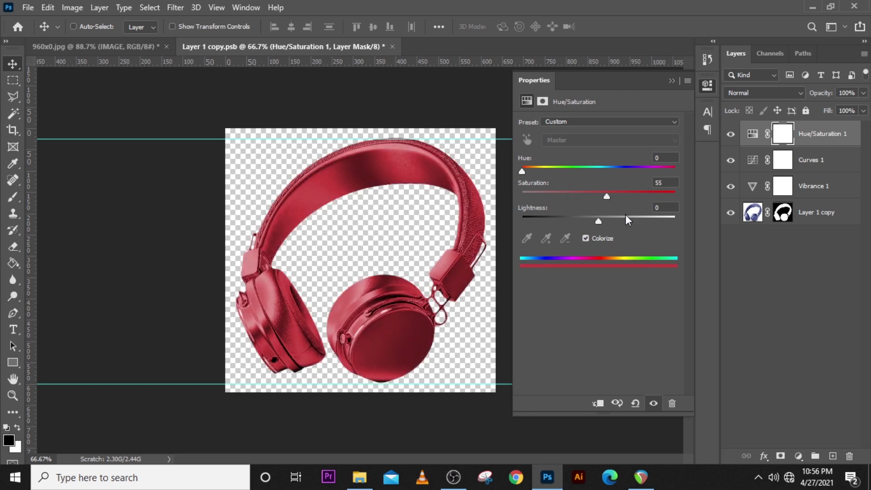
pyautogui.moveTo(523, 172); pyautogui.dragTo(537, 170)
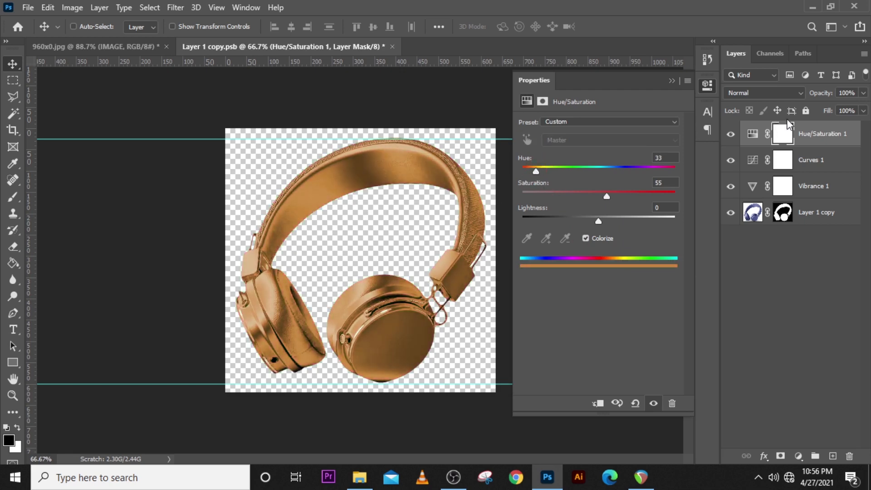
# Step: Save the Smart Object contents and return to the 960x0.jpg document
pyautogui.click(672, 80)
pyautogui.hotkey('ctrl', 's')
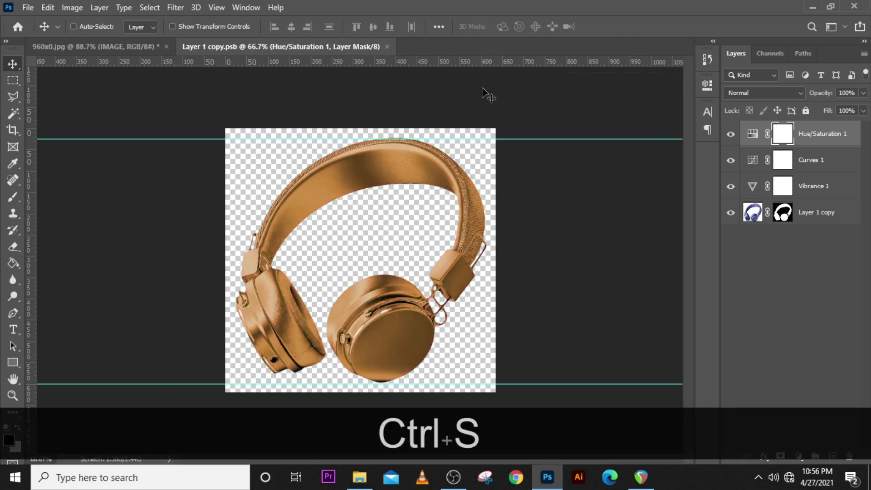
pyautogui.click(114, 48)
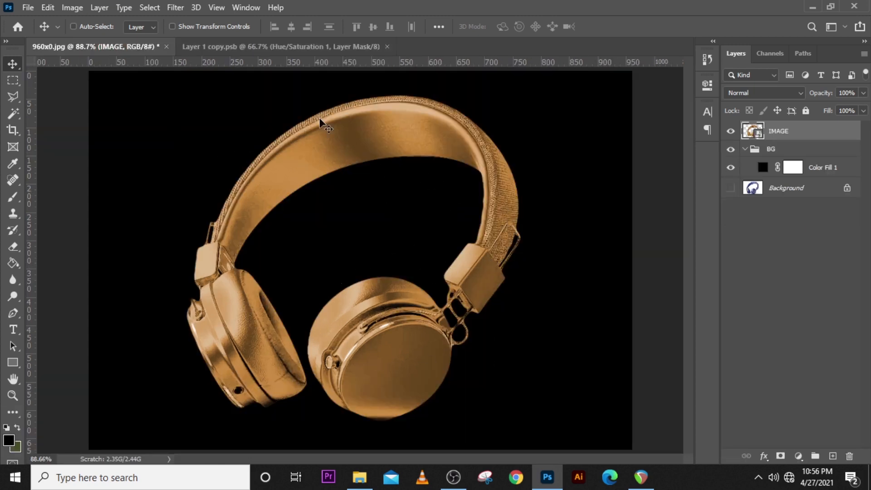
# Step: Apply the Plastic Wrap filter to the IMAGE layer with Highlight Strength 20, Detail 1 and Smoothness 15
pyautogui.click(175, 8)
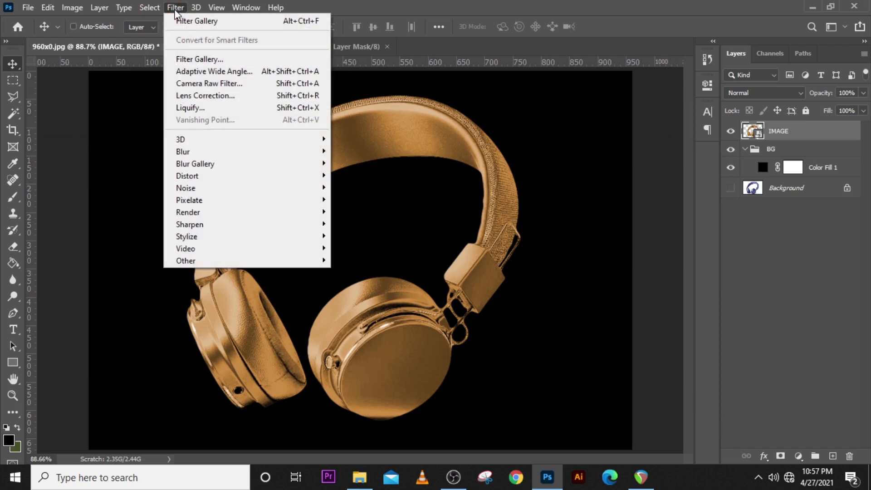
pyautogui.click(192, 59)
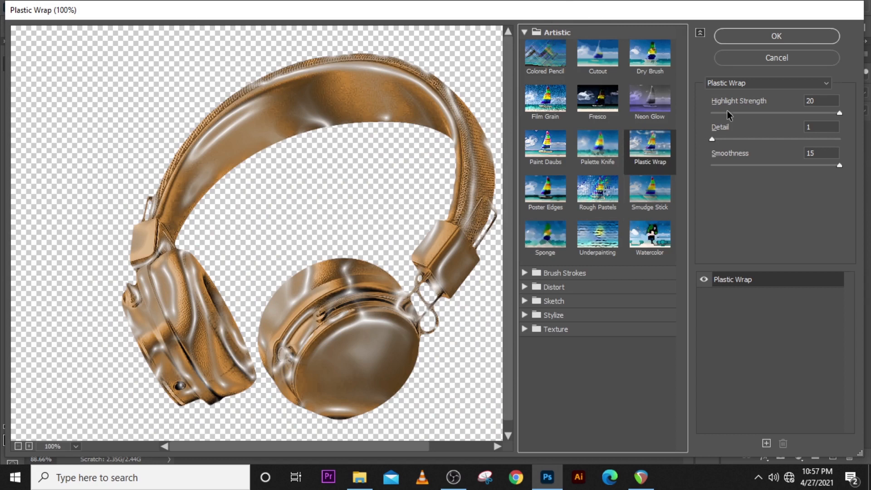
pyautogui.click(839, 113)
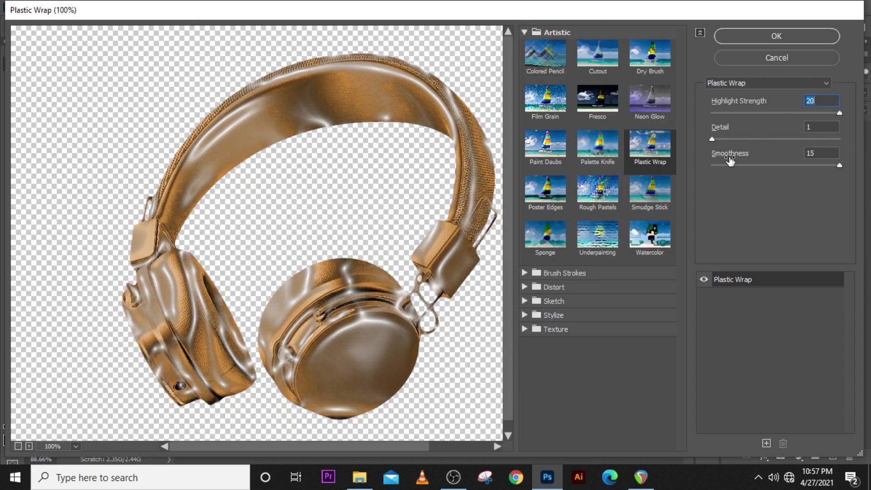
pyautogui.click(839, 165)
pyautogui.click(711, 138)
pyautogui.click(778, 38)
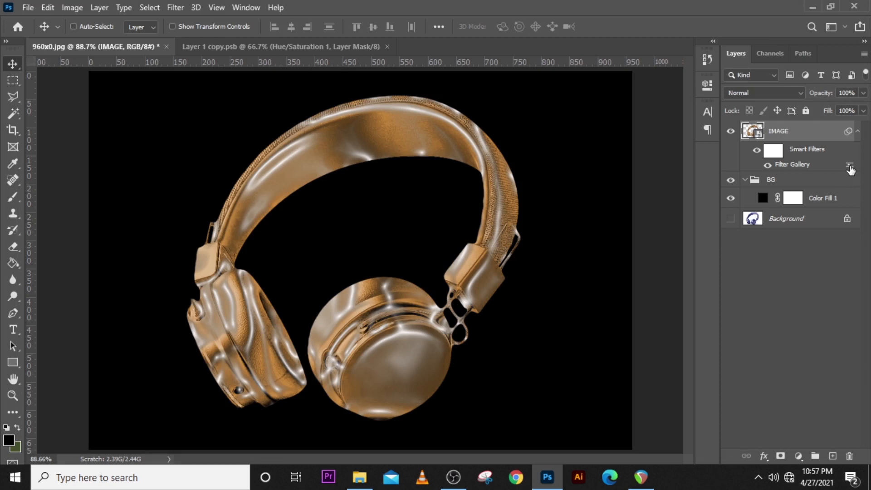
# Step: Set the Filter Gallery smart filter's blending mode to Color Dodge at 60% opacity
pyautogui.doubleClick(850, 167)
pyautogui.click(426, 97)
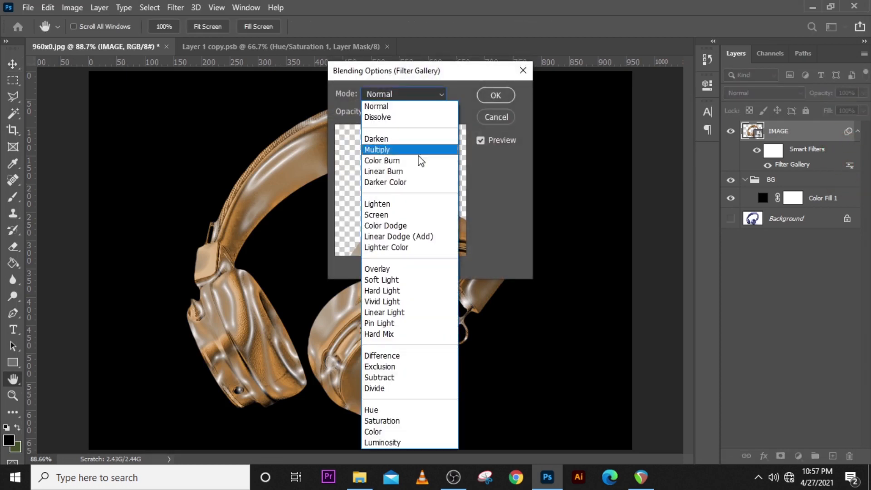
pyautogui.click(406, 225)
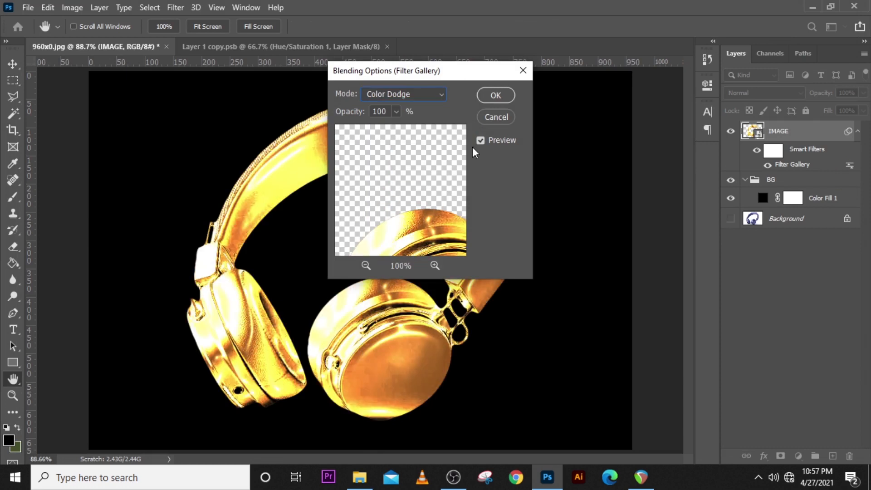
pyautogui.click(391, 111)
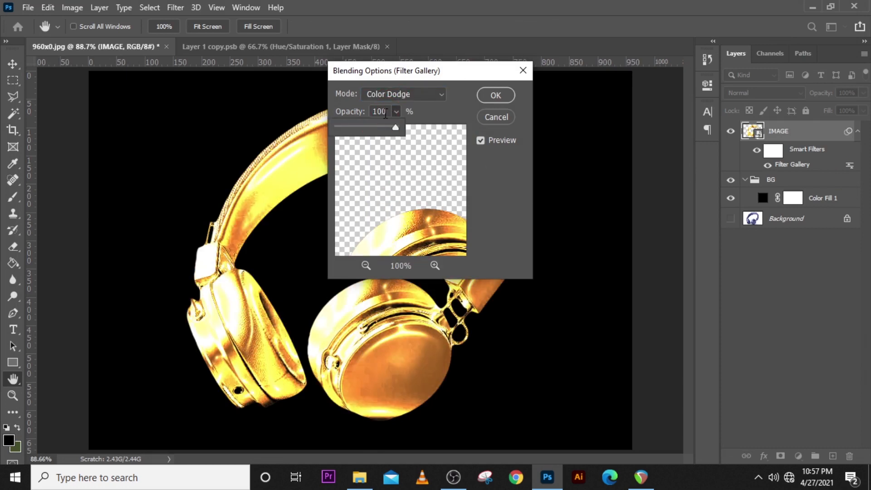
pyautogui.click(338, 113)
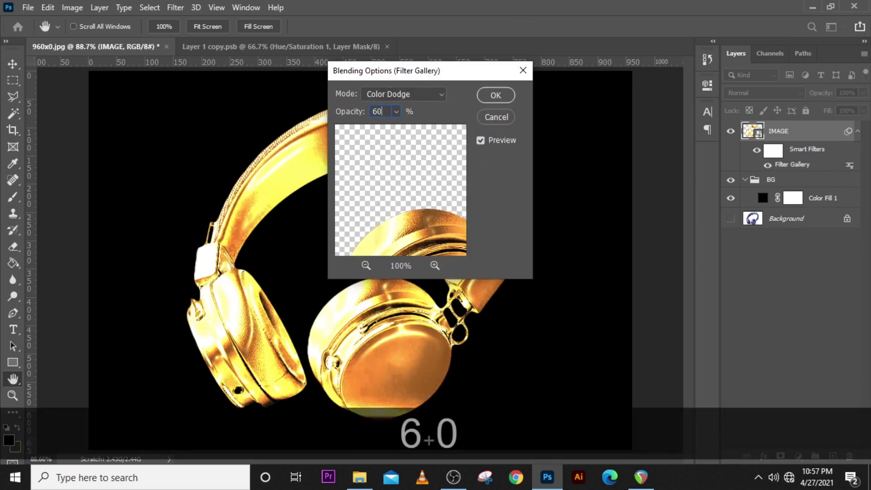
pyautogui.click(494, 95)
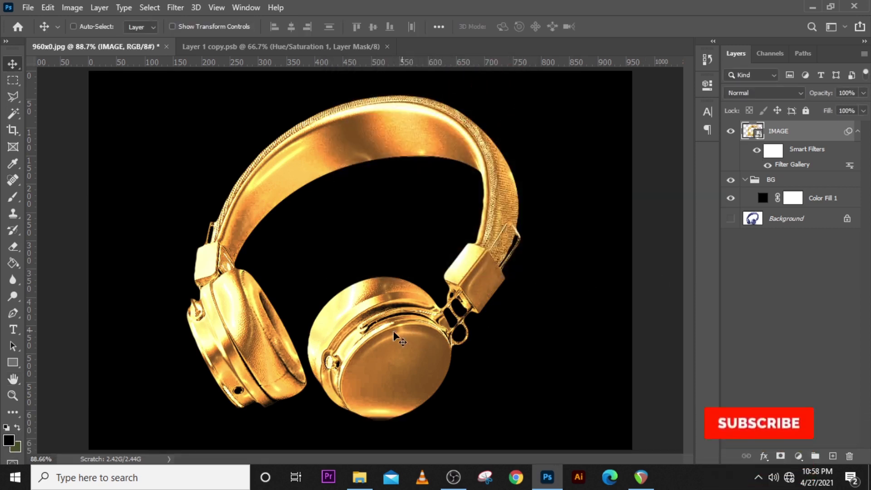
# Step: Give the IMAGE layer a white (ffffff) Color Dodge Inner Glow at 39% opacity, Edge source, size 40 px, linear contour and range 40%, and compare it off and on
pyautogui.doubleClick(838, 136)
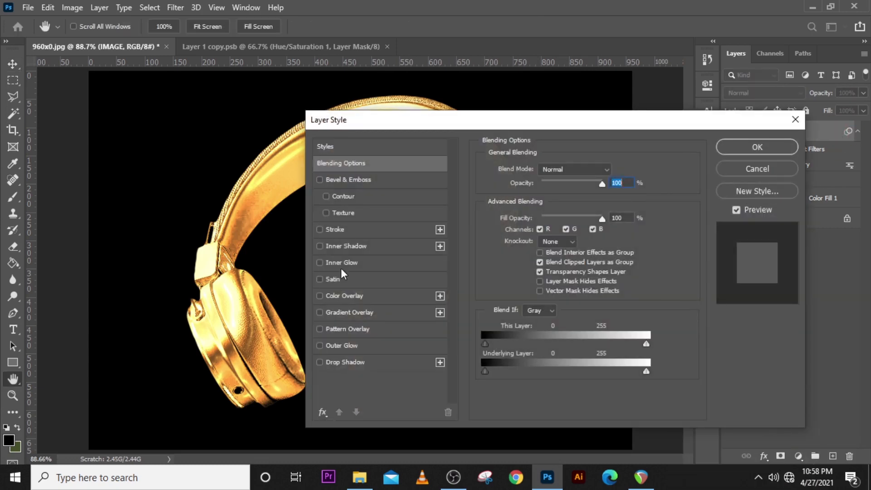
pyautogui.click(331, 260)
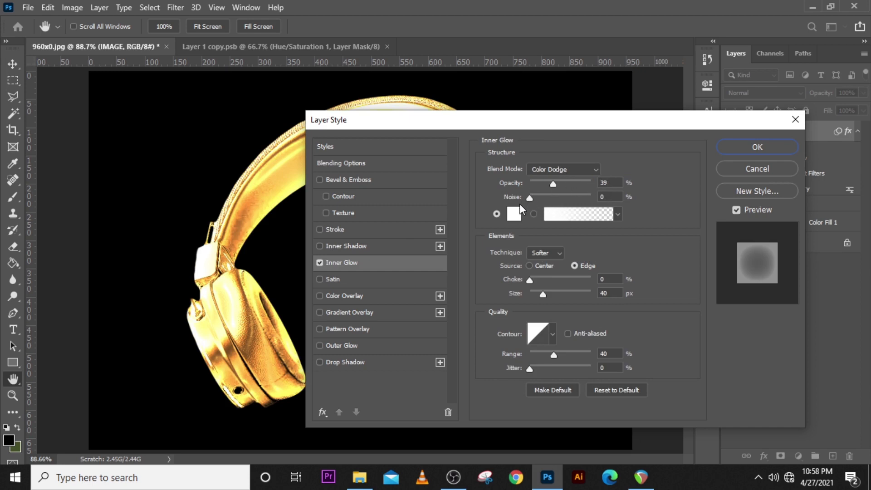
pyautogui.click(514, 213)
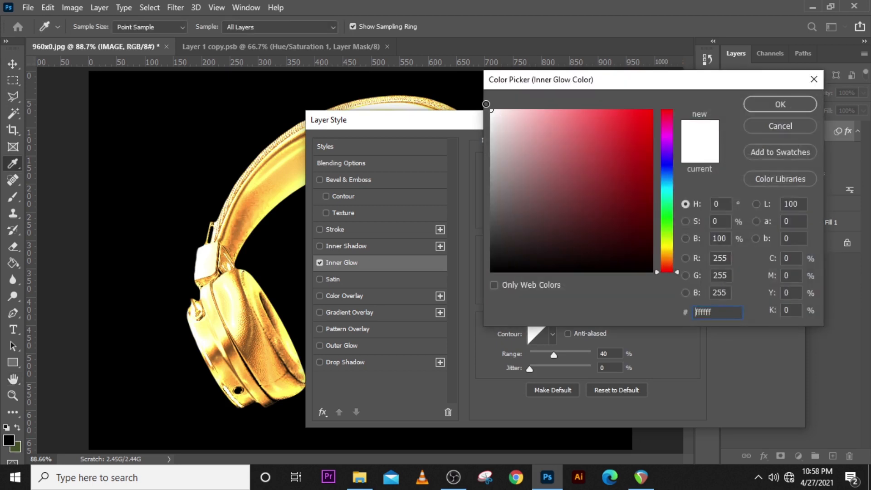
pyautogui.click(774, 104)
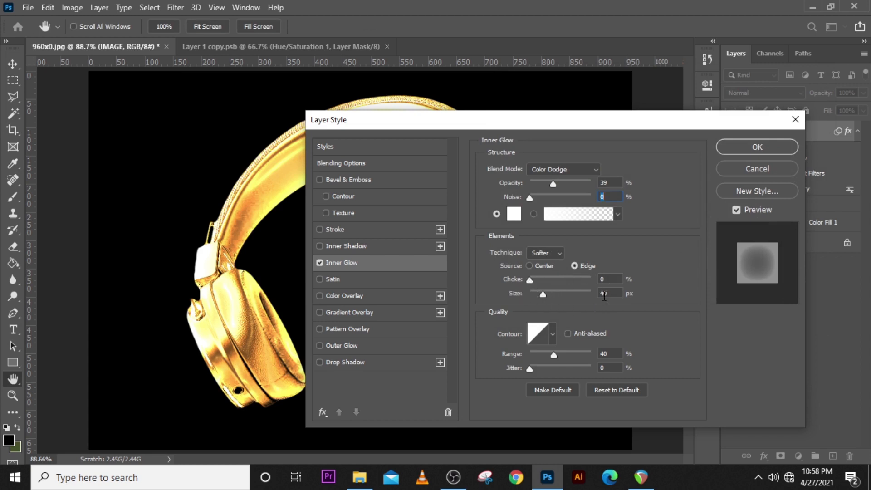
pyautogui.click(553, 334)
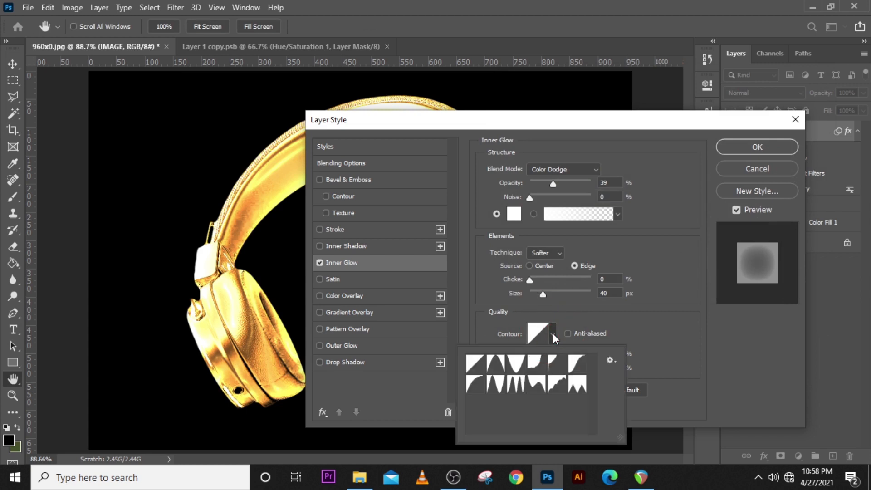
pyautogui.click(472, 365)
pyautogui.click(650, 312)
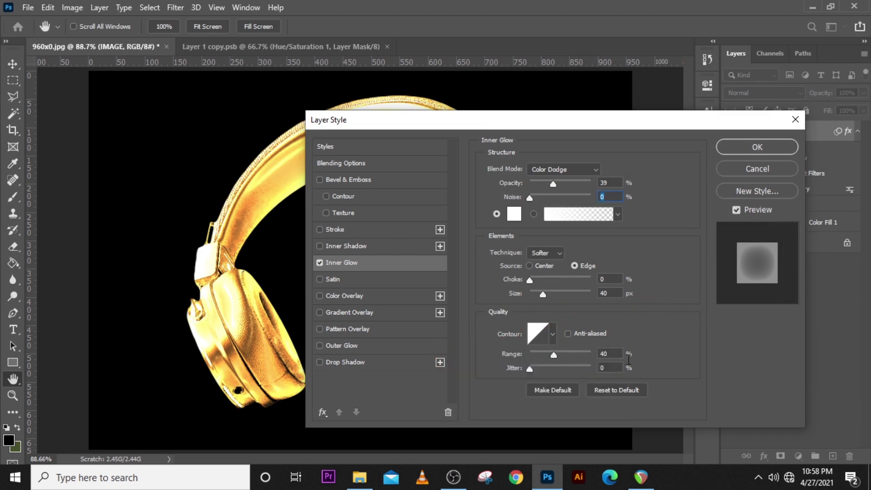
pyautogui.click(757, 147)
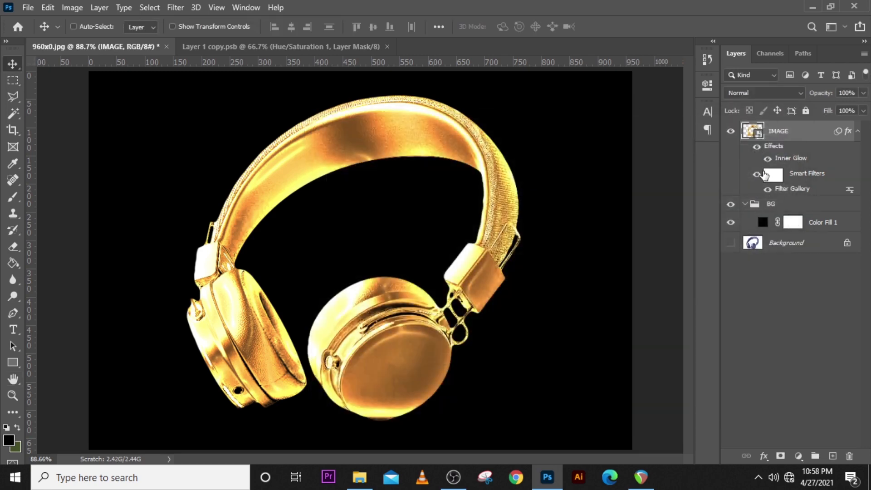
pyautogui.click(768, 160)
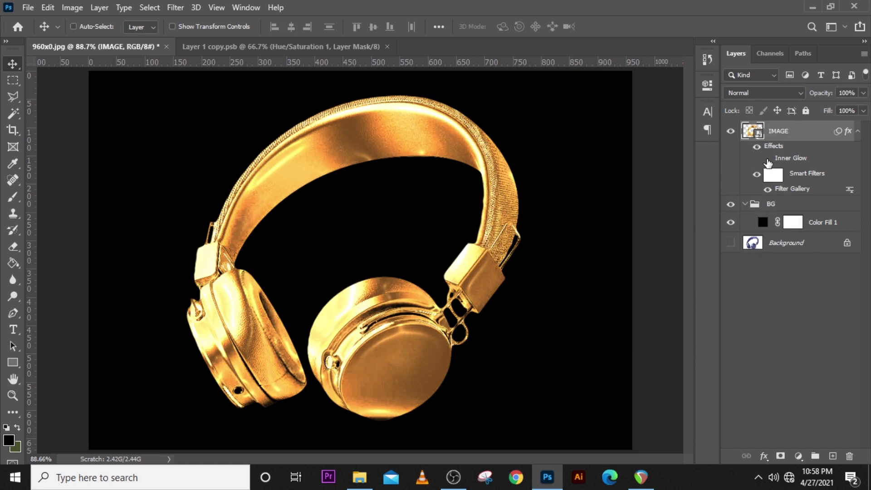
pyautogui.click(768, 161)
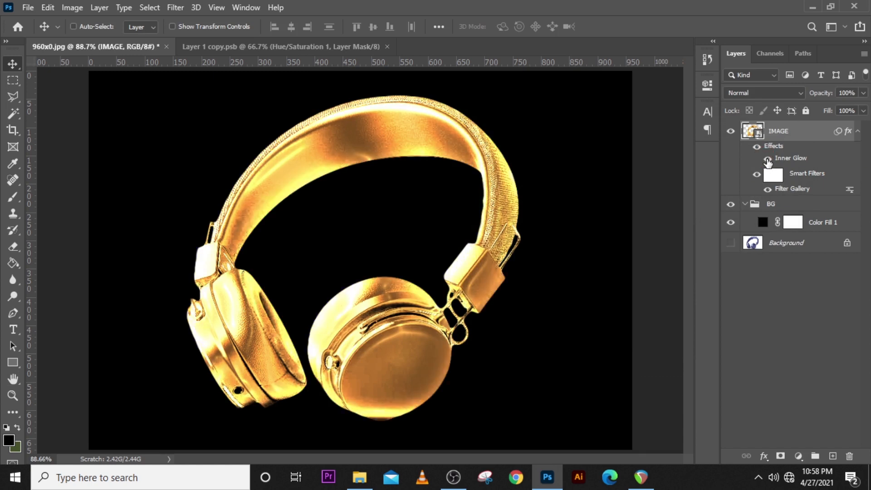
# Step: Collapse the IMAGE layer's effects and add a new empty layer directly above Color Fill 1 in the BG group
pyautogui.hotkey('ctrl', '-')
pyautogui.click(857, 131)
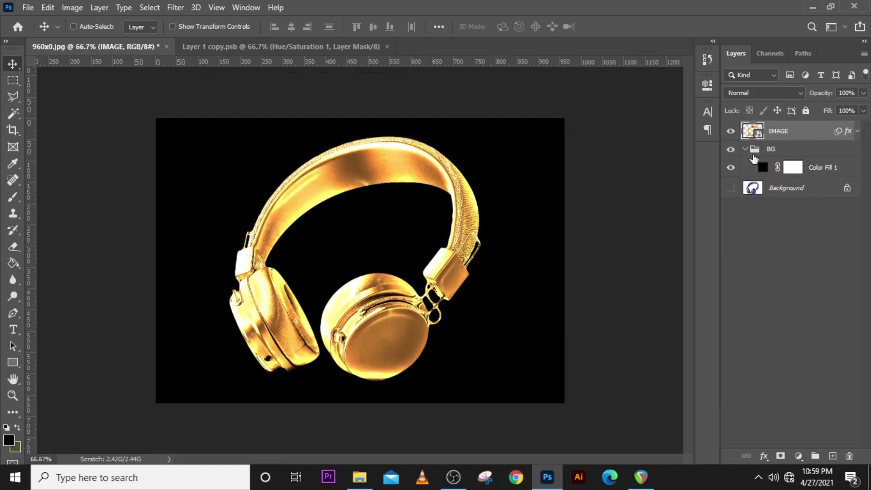
pyautogui.click(816, 175)
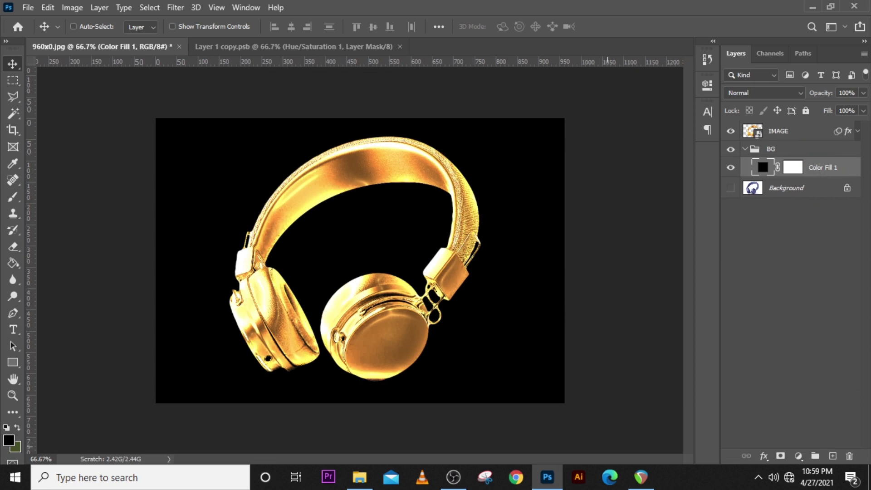
pyautogui.click(833, 456)
# Step: Paint a single glow dab behind the headphones' centre with a 700 px Soft Round brush in an orange-brown sampled from the headband
pyautogui.press('b')
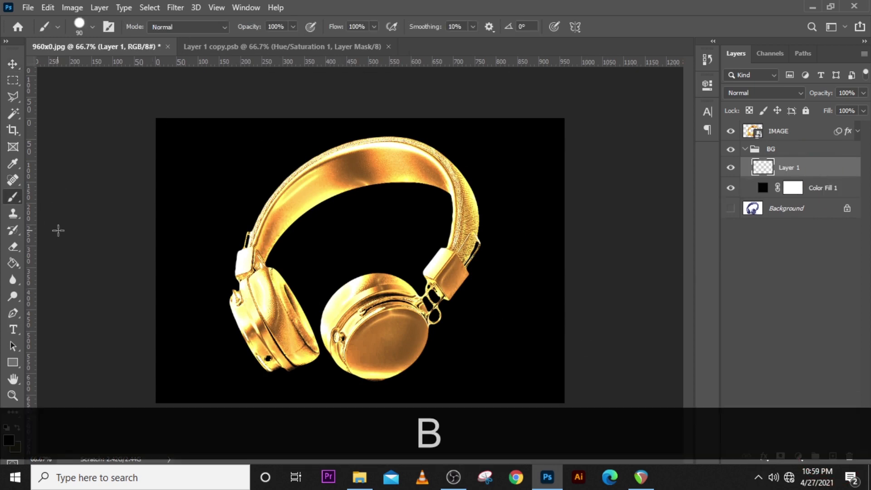
pyautogui.press('capslock')
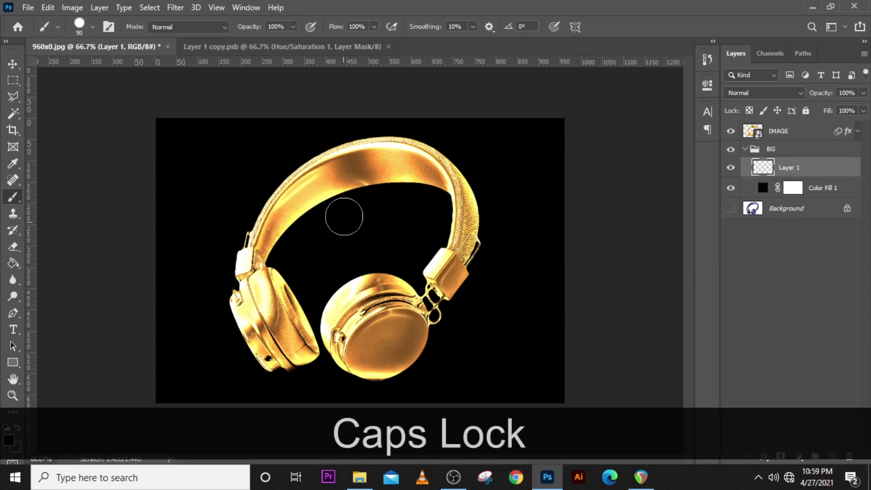
pyautogui.press('alt')
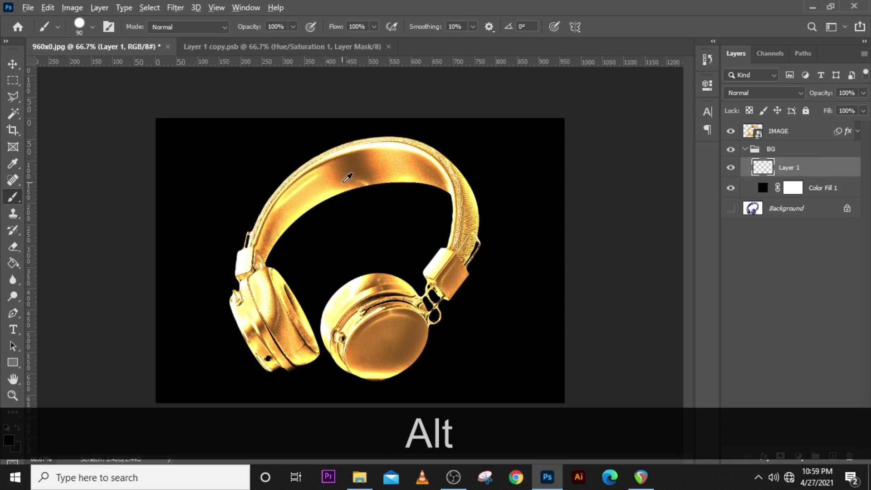
pyautogui.click(347, 177)
pyautogui.click(348, 176)
pyautogui.press(']')
pyautogui.press(']')
pyautogui.press(']')
pyautogui.press(']')
pyautogui.press(']')
pyautogui.press(']')
pyautogui.press(']')
pyautogui.press(']')
pyautogui.press(']')
pyautogui.press(']')
pyautogui.press(']')
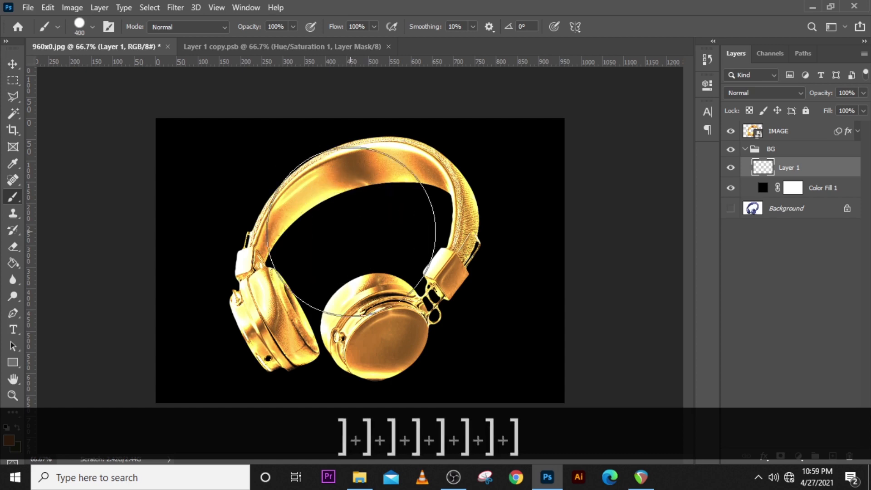
pyautogui.click(79, 25)
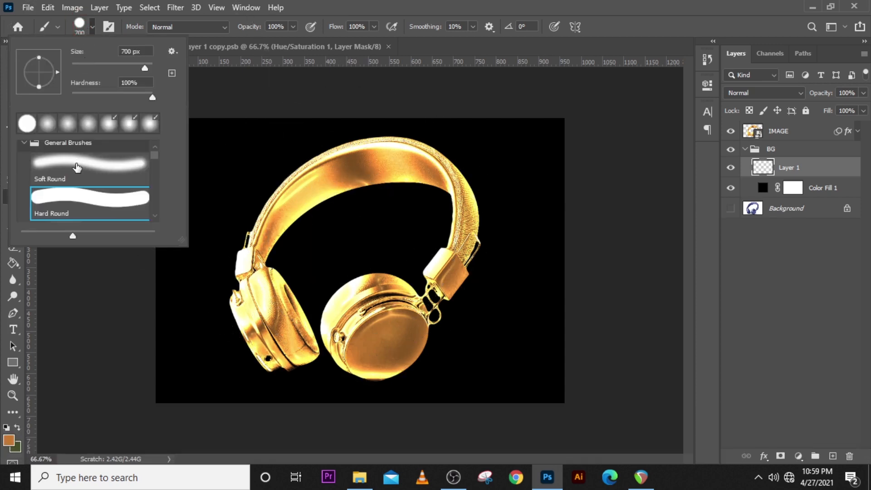
pyautogui.click(75, 164)
pyautogui.click(357, 5)
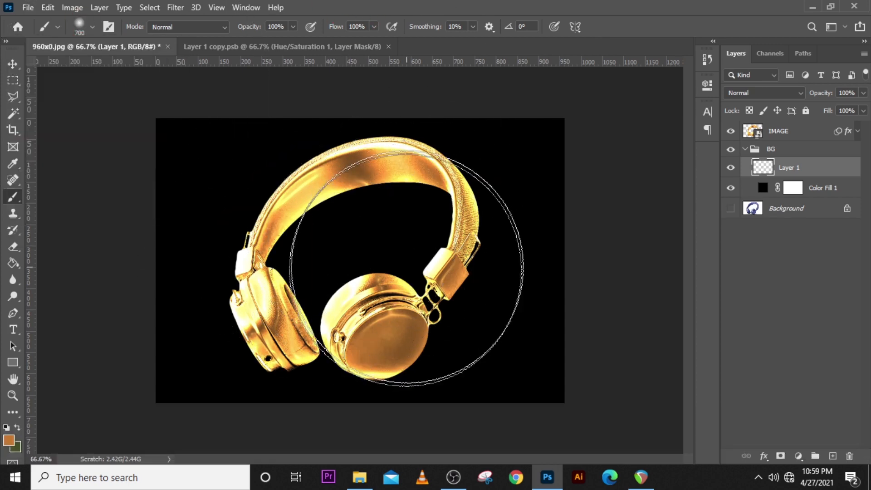
pyautogui.click(361, 255)
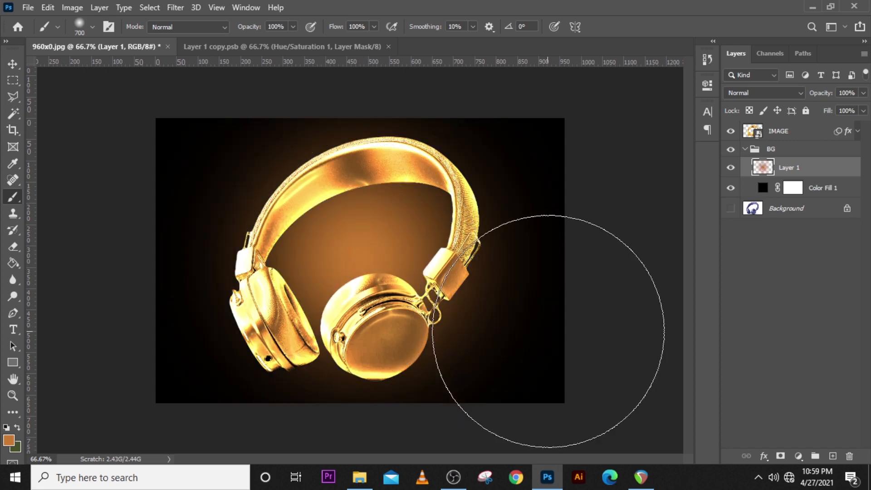
# Step: Lower the opacity of the painted glow layer to 15%
pyautogui.click(863, 92)
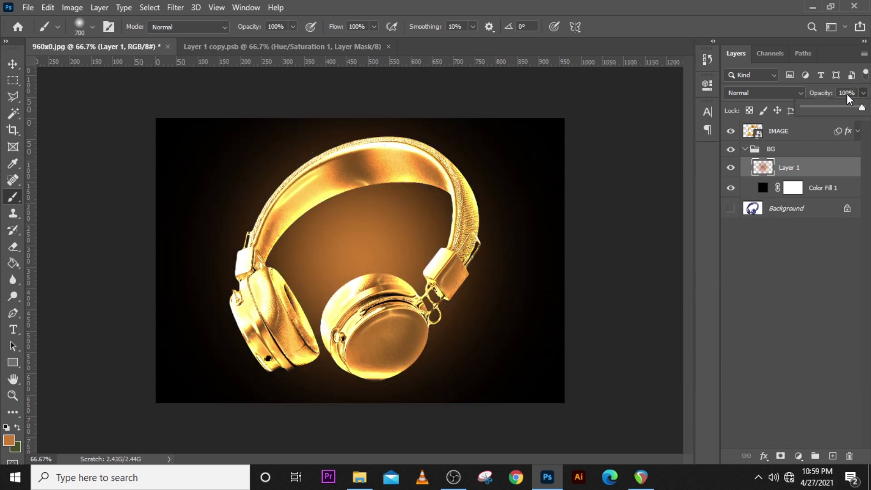
pyautogui.click(855, 93)
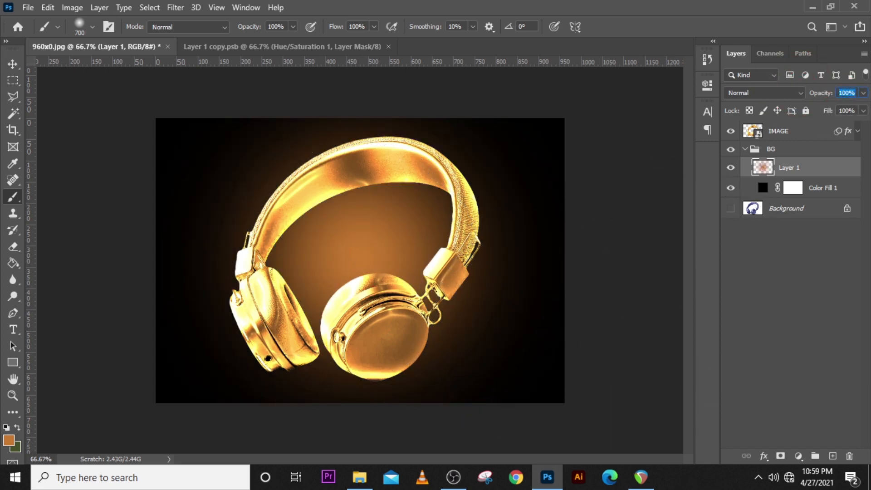
pyautogui.write('15')
pyautogui.press('Return')
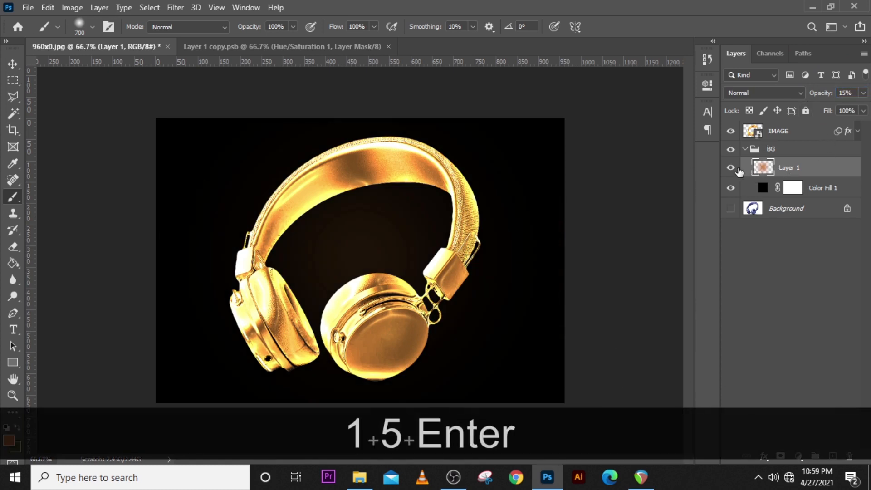
# Step: Duplicate the IMAGE layer and place the copy inside the BG group between Layer 1 and Color Fill 1
pyautogui.click(795, 134)
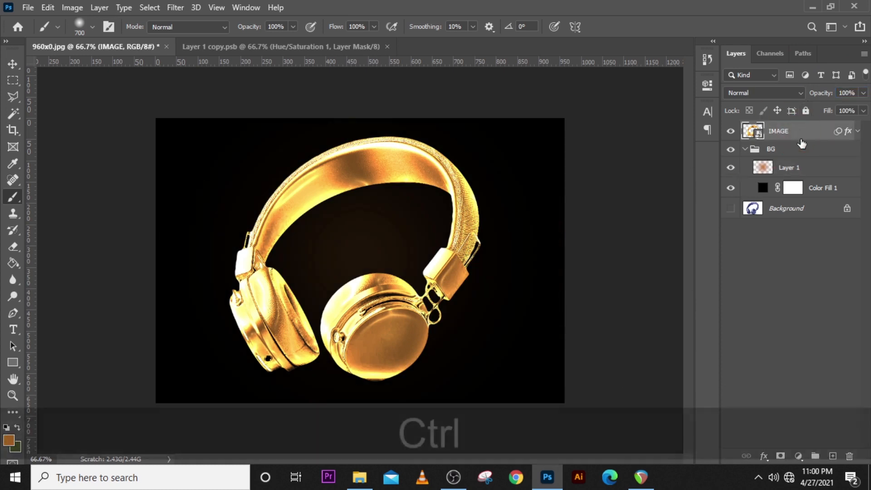
pyautogui.hotkey('ctrl', 'j')
pyautogui.moveTo(777, 133); pyautogui.dragTo(809, 208)
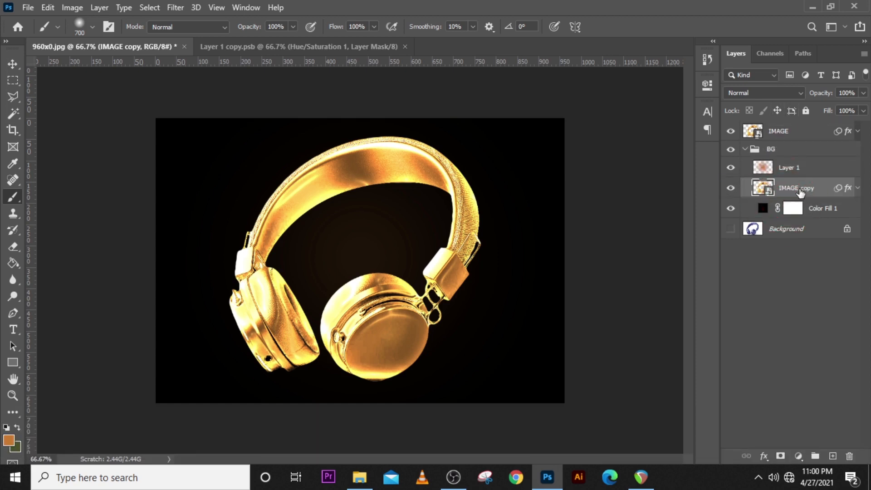
# Step: Rename the duplicated headphones layer as reflection
pyautogui.doubleClick(797, 188)
pyautogui.hotkey('ctrl', 'z')
pyautogui.write('re')
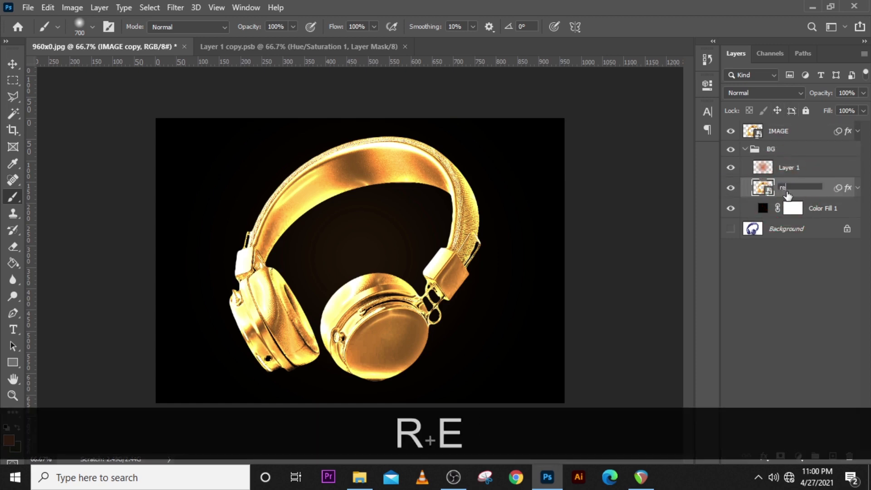
pyautogui.write('flection')
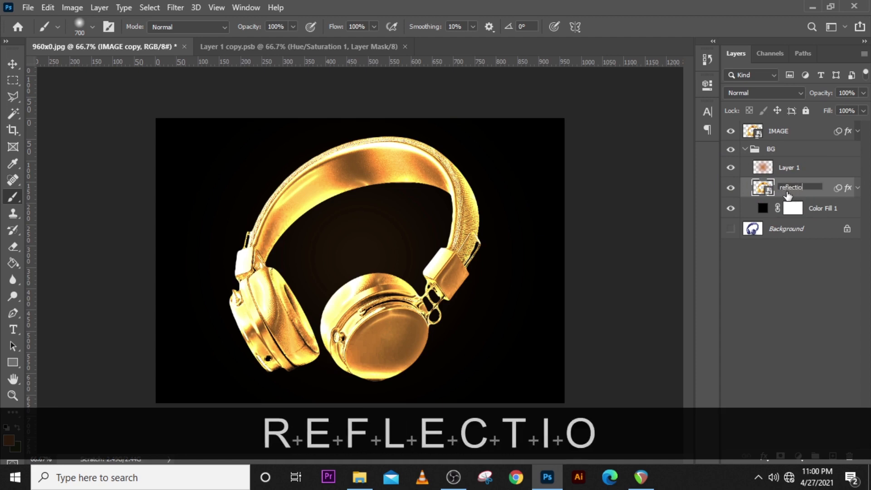
pyautogui.press('Return')
# Step: Flip the reflection layer vertically and move it straight down beneath the headphones, to about X 467.5 px, Y 867 px
pyautogui.click(788, 193)
pyautogui.hotkey('ctrl', 't')
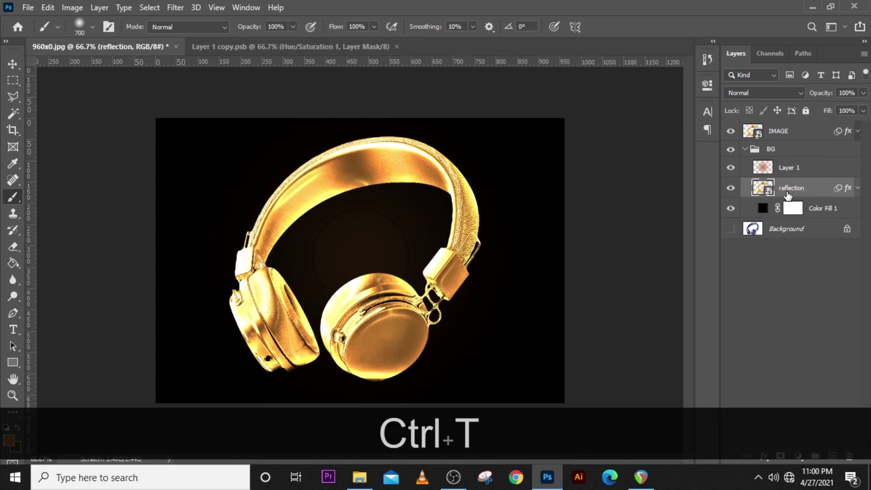
pyautogui.click(452, 199)
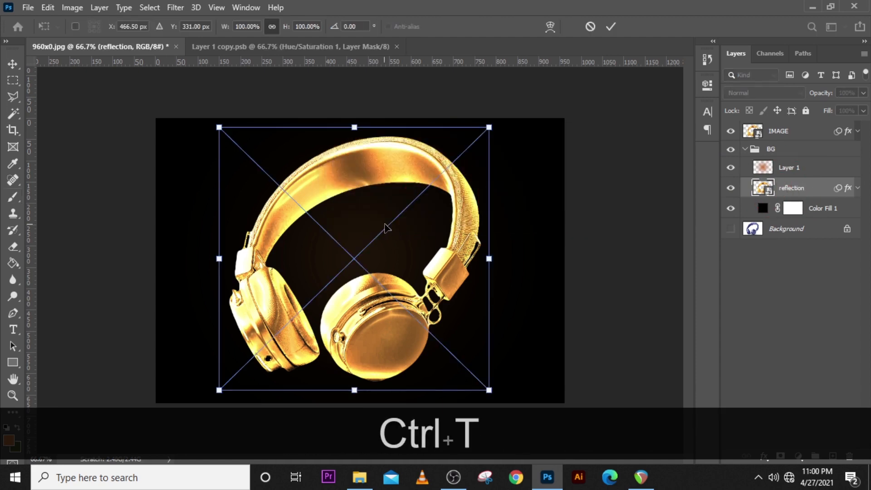
pyautogui.rightClick(385, 213)
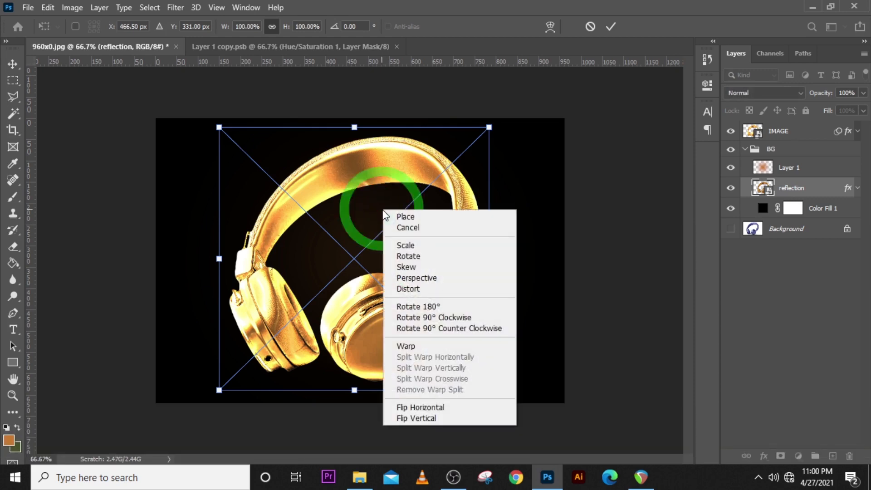
pyautogui.click(426, 418)
pyautogui.moveTo(389, 246); pyautogui.dragTo(392, 458)
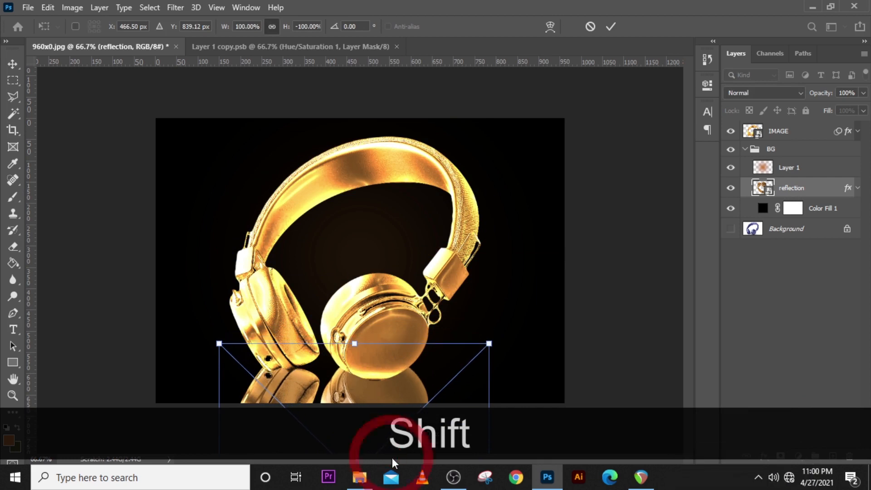
pyautogui.hotkey('ctrl', '-')
pyautogui.hotkey('ctrl', '-')
pyautogui.hotkey('ctrl', '0')
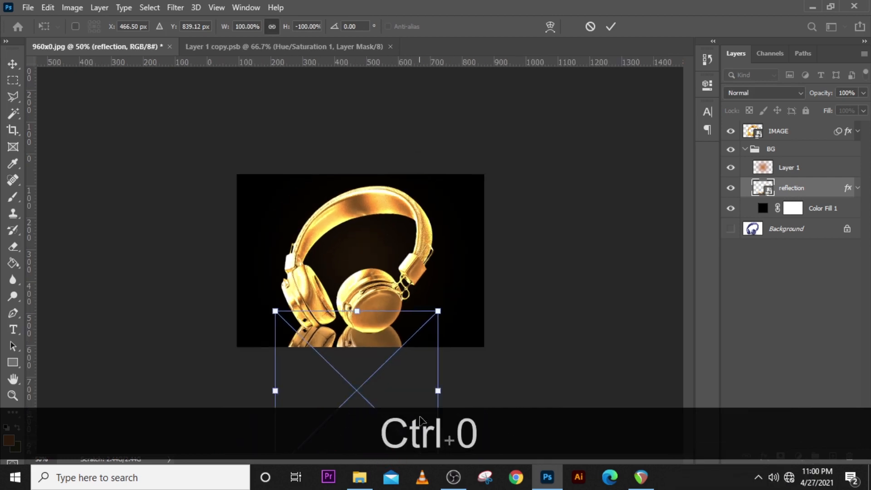
pyautogui.moveTo(348, 335); pyautogui.dragTo(349, 340)
# Step: Apply a Perspective transform to the reflection, widening its lower edge symmetrically to about 133%
pyautogui.rightClick(350, 335)
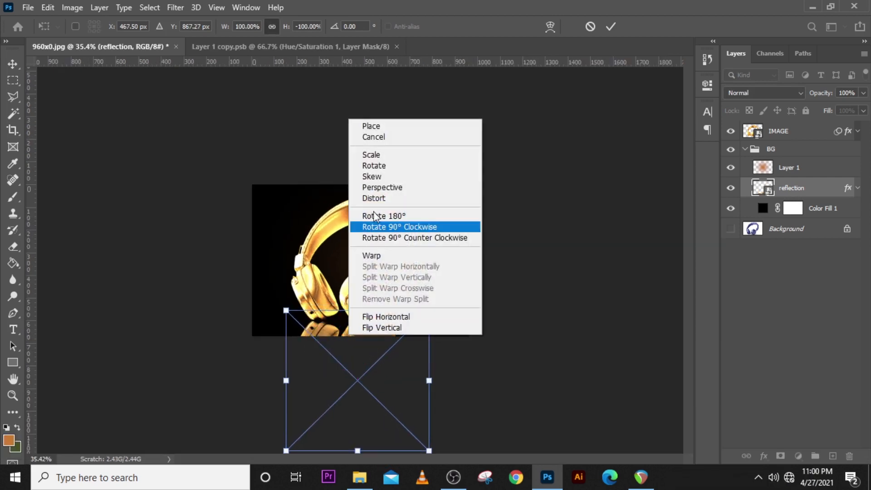
pyautogui.click(384, 188)
pyautogui.moveTo(429, 450); pyautogui.dragTo(452, 451)
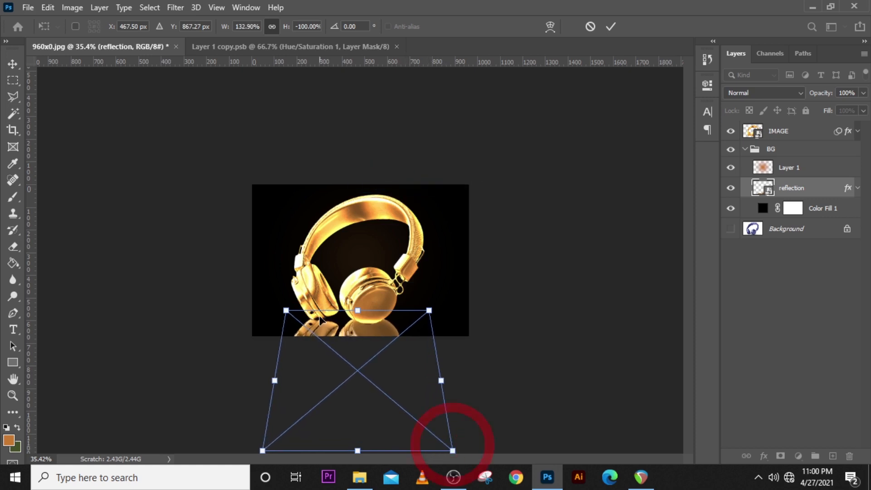
# Step: Warp the upper part of the reflection so it lines up with the undersides of both ear cups, and apply the transform
pyautogui.rightClick(353, 334)
pyautogui.click(385, 256)
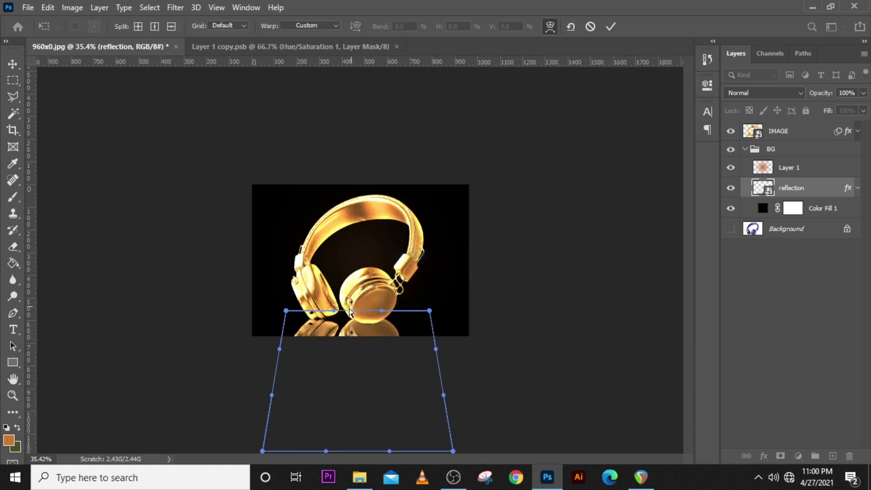
pyautogui.moveTo(333, 310); pyautogui.dragTo(313, 313)
pyautogui.hotkey('ctrl', '+')
pyautogui.moveTo(390, 332); pyautogui.dragTo(385, 365)
pyautogui.moveTo(293, 335); pyautogui.dragTo(323, 333)
pyautogui.press('Return')
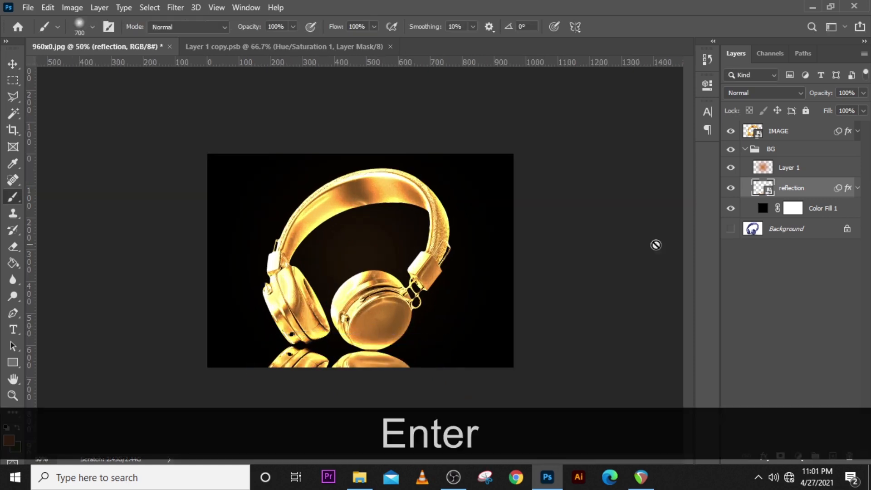
# Step: Add a layer mask to the reflection layer and set the foreground colour to black (000000)
pyautogui.click(780, 456)
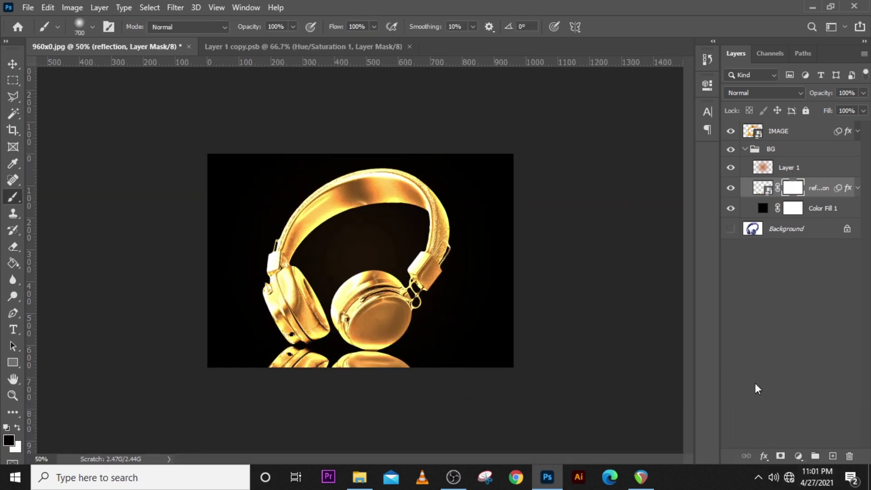
pyautogui.click(8, 440)
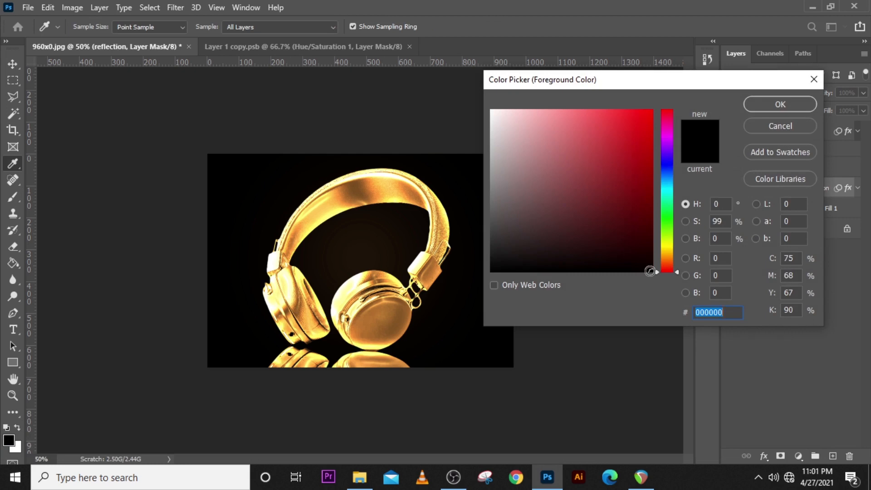
pyautogui.click(661, 274)
pyautogui.click(780, 103)
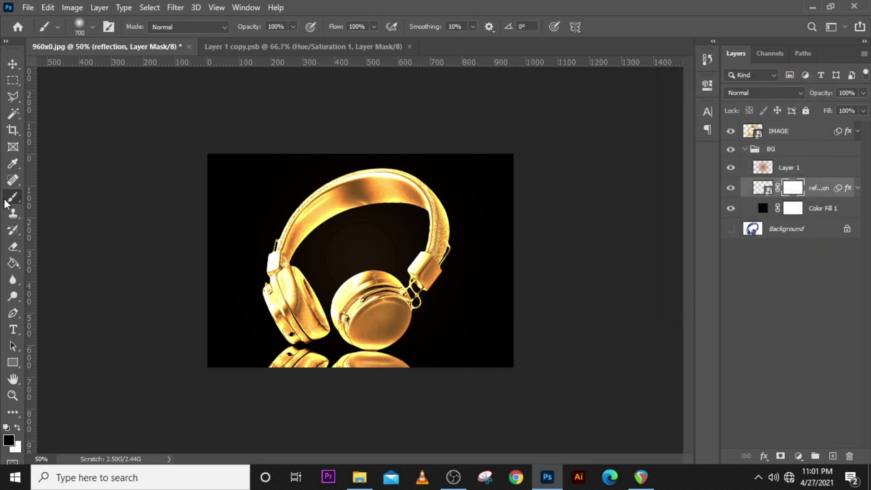
# Step: Fade the reflection along the canvas's lower edge by painting straight black strokes on its mask with a 125 px soft brush
pyautogui.click(82, 34)
pyautogui.click(371, 4)
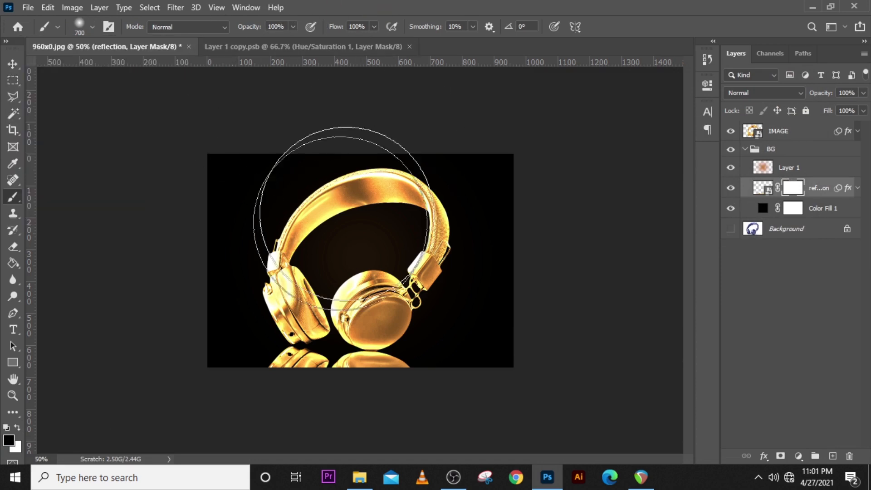
pyautogui.press('[')
pyautogui.press('[')
pyautogui.press('[')
pyautogui.press('[')
pyautogui.press('[')
pyautogui.press('[')
pyautogui.press('[')
pyautogui.press('[')
pyautogui.press('[')
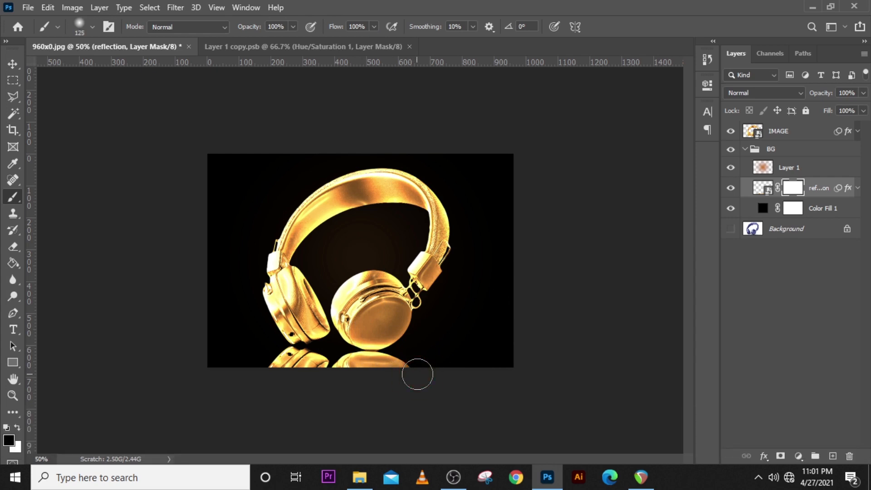
pyautogui.keyDown('shift'); pyautogui.click(263, 372); pyautogui.keyUp('shift')
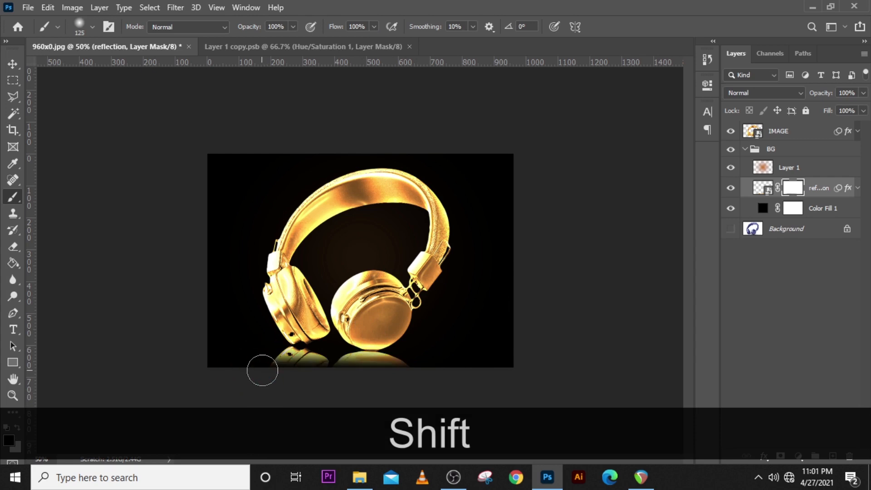
pyautogui.keyDown('shift'); pyautogui.click(410, 374); pyautogui.keyUp('shift')
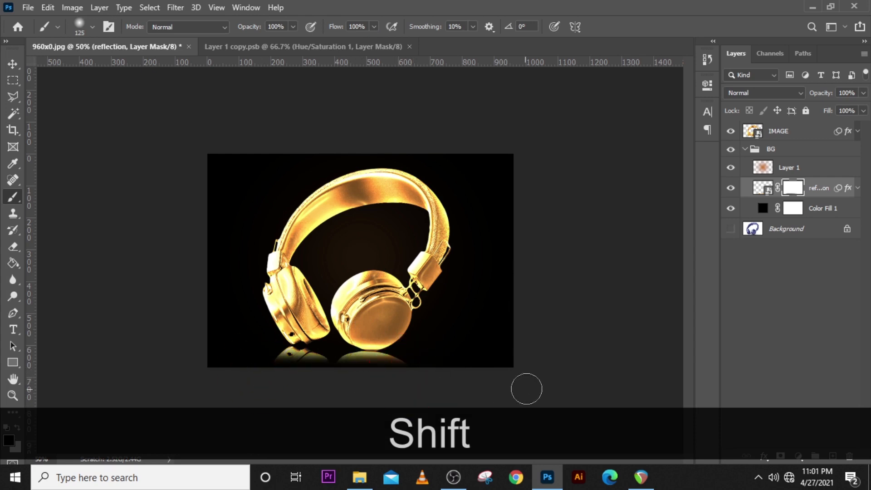
# Step: Lower the reflection layer's opacity to 20% and select the IMAGE layer
pyautogui.moveTo(857, 95); pyautogui.dragTo(815, 94)
pyautogui.write('50')
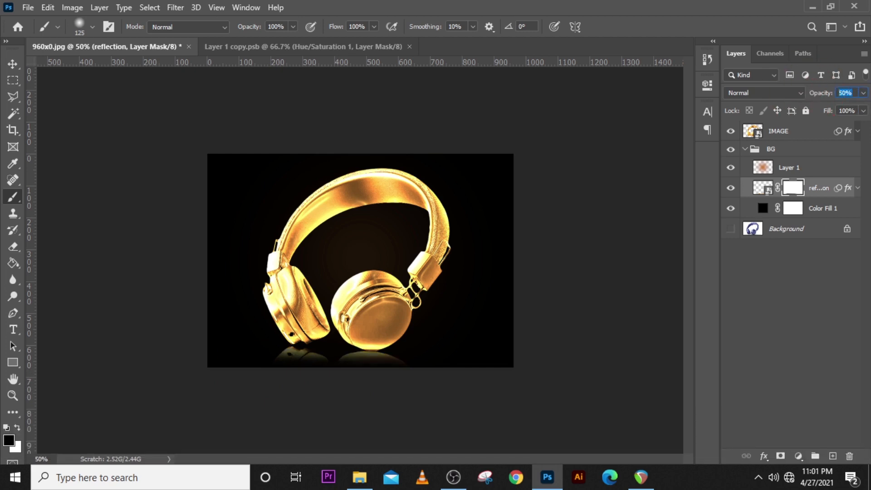
pyautogui.write('20')
pyautogui.press('Return')
pyautogui.hotkey('ctrl', '0')
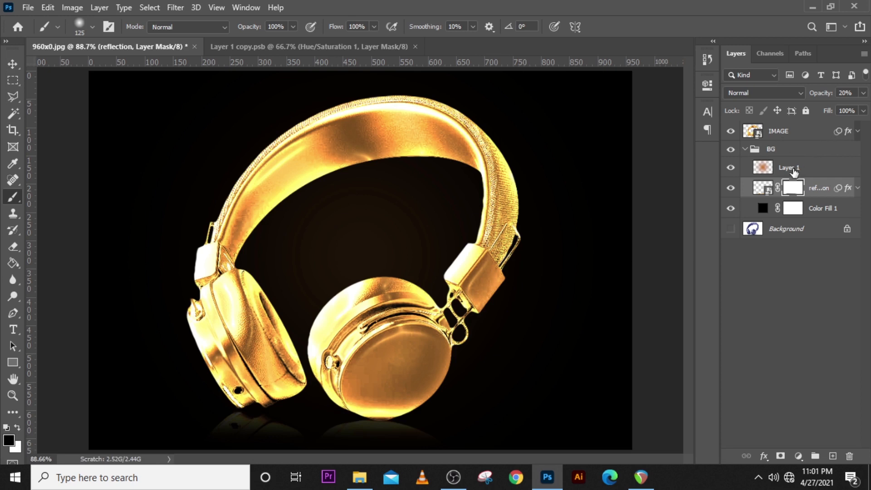
pyautogui.click(747, 134)
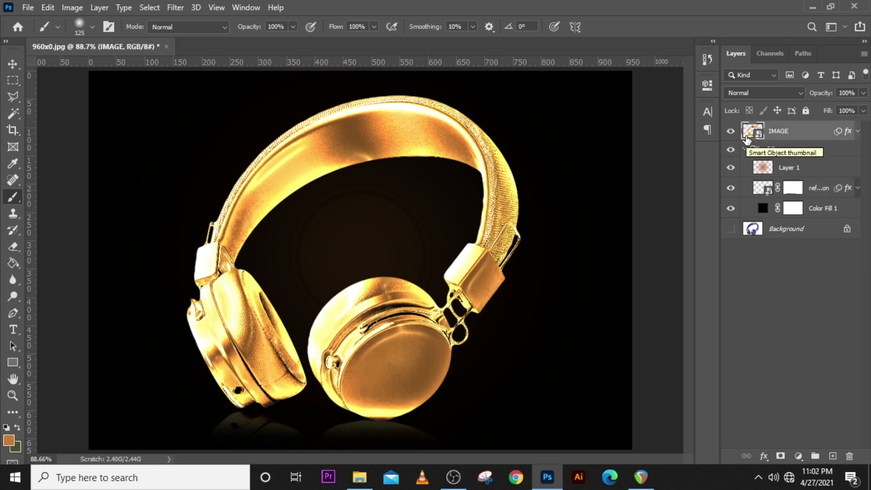
# Step: Open the IMAGE smart object's contents, place the basketball image file in it, and mask out the ball's white background using Select Subject
pyautogui.doubleClick(755, 137)
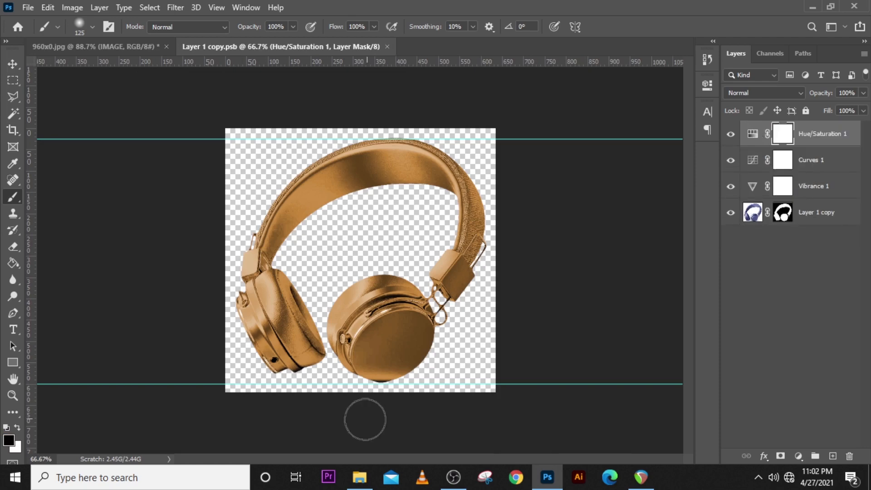
pyautogui.click(360, 477)
pyautogui.moveTo(156, 155); pyautogui.dragTo(445, 311)
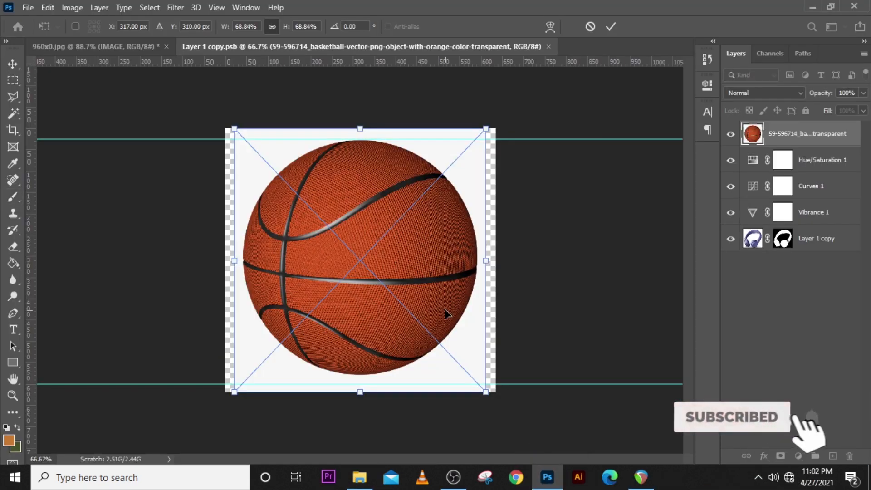
pyautogui.press('Return')
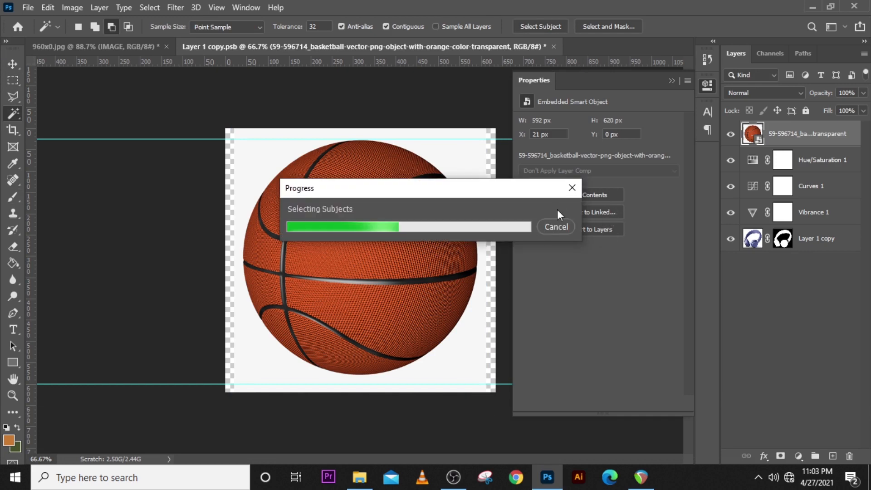
pyautogui.click(781, 457)
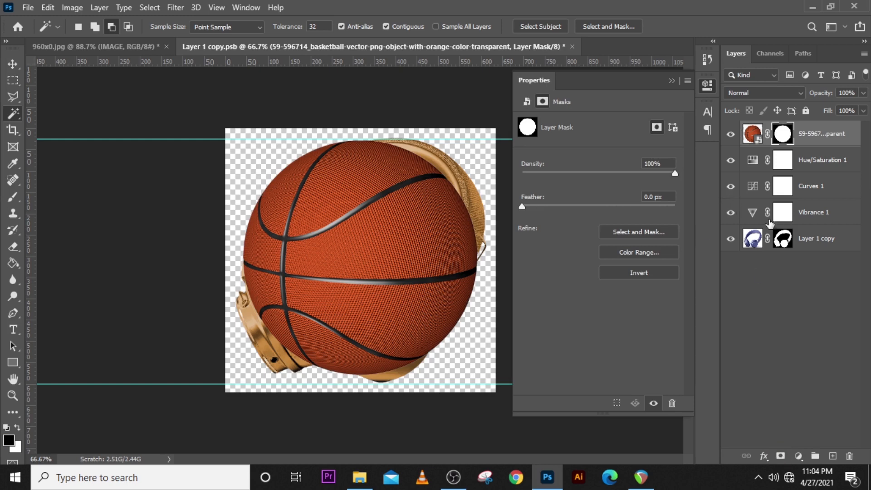
# Step: Hide the headphones layer (Layer 1 copy) and move the masked basketball layer directly above it, beneath the Vibrance 1 adjustment
pyautogui.click(731, 239)
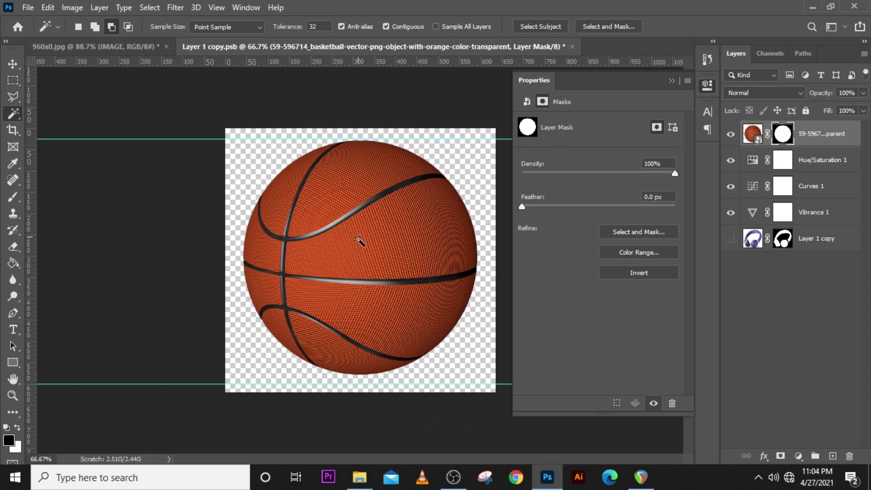
pyautogui.press('v')
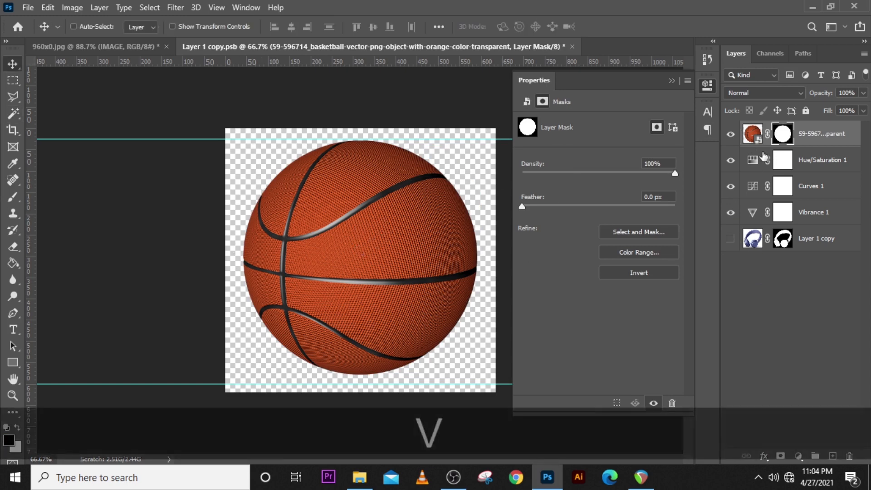
pyautogui.moveTo(825, 144); pyautogui.dragTo(825, 227)
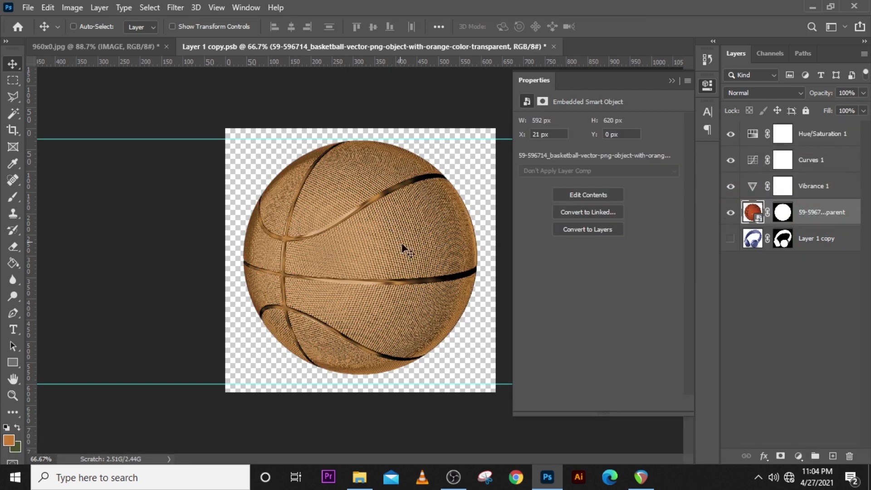
# Step: Save the smart object's contents and return to the 960x0.jpg document
pyautogui.hotkey('ctrl', 's')
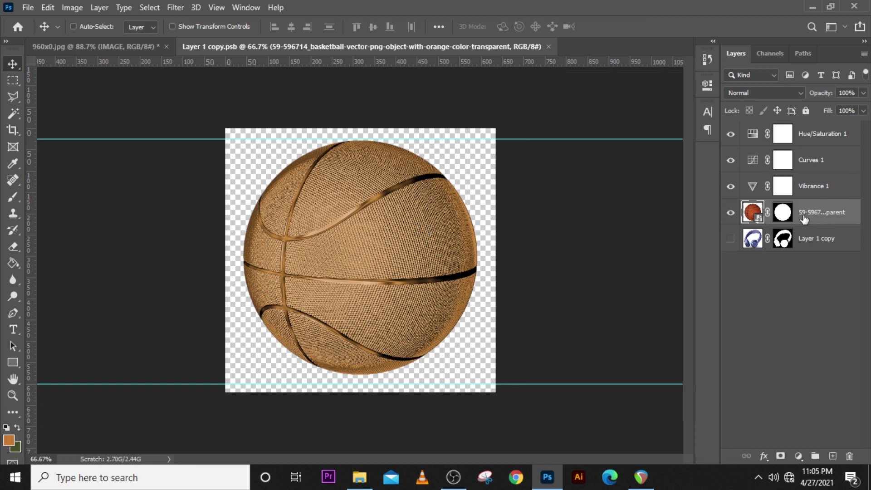
pyautogui.hotkey('ctrl', 's')
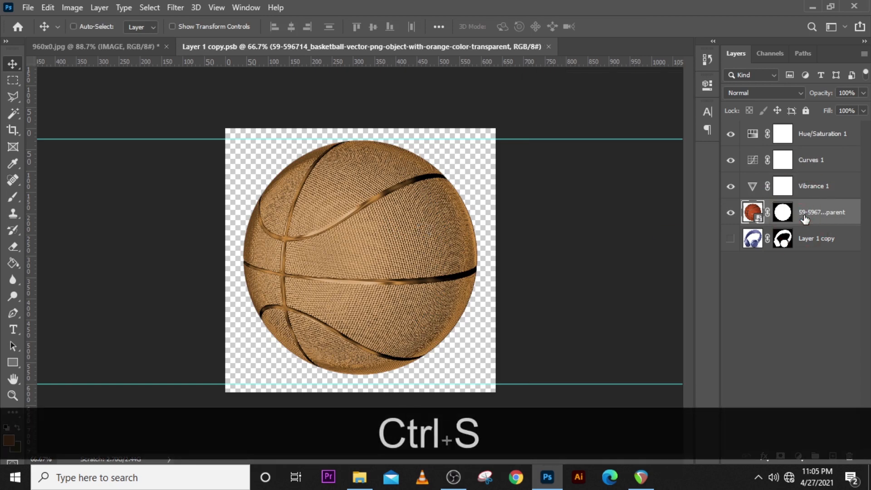
pyautogui.click(140, 47)
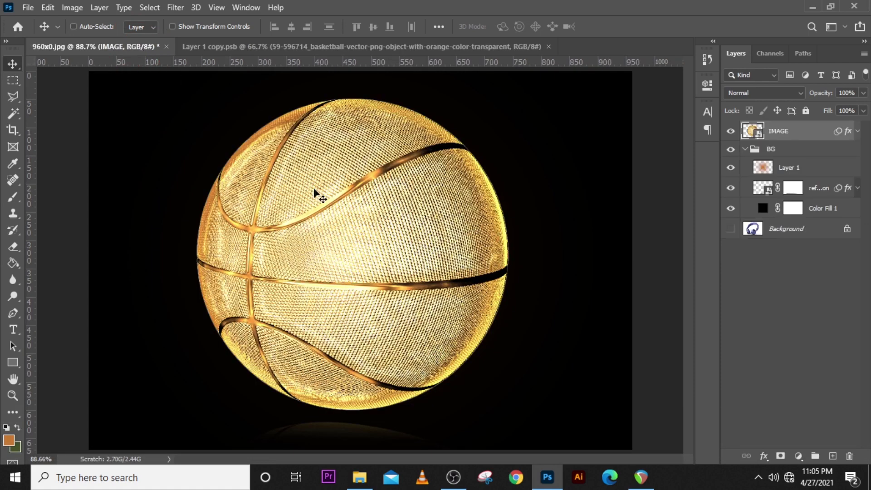